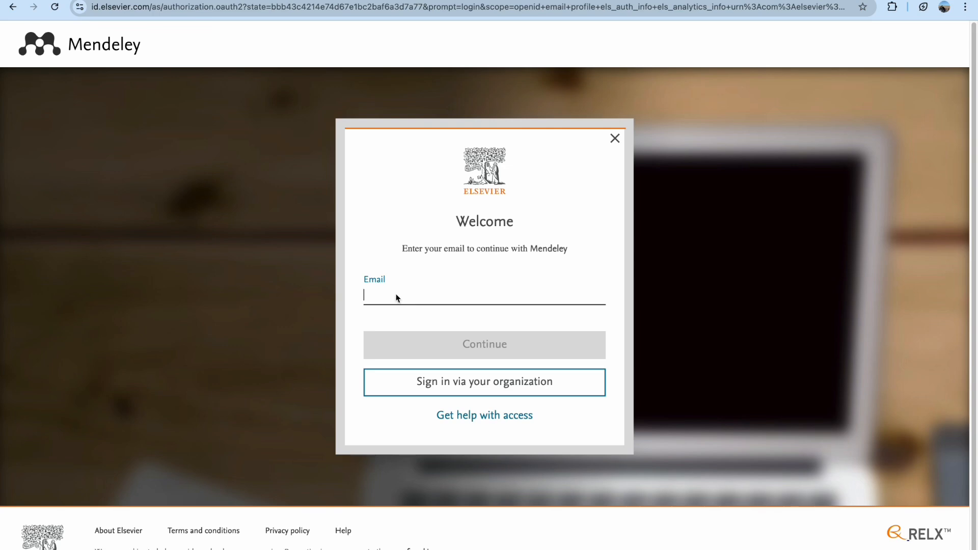
- Open the Mendeley web library's reference list and dismiss the ScienceDirect AI promotion
left_click(94, 44)
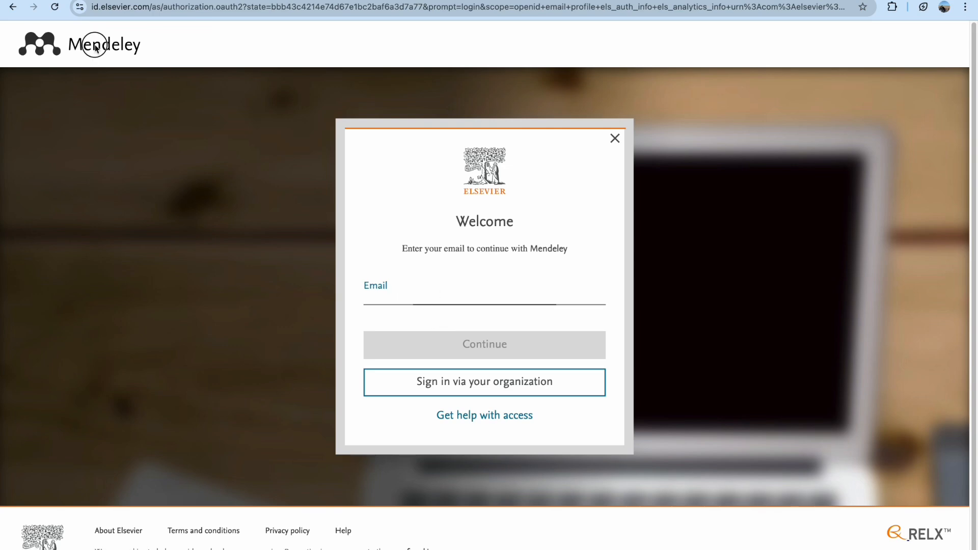
left_click(11, 8)
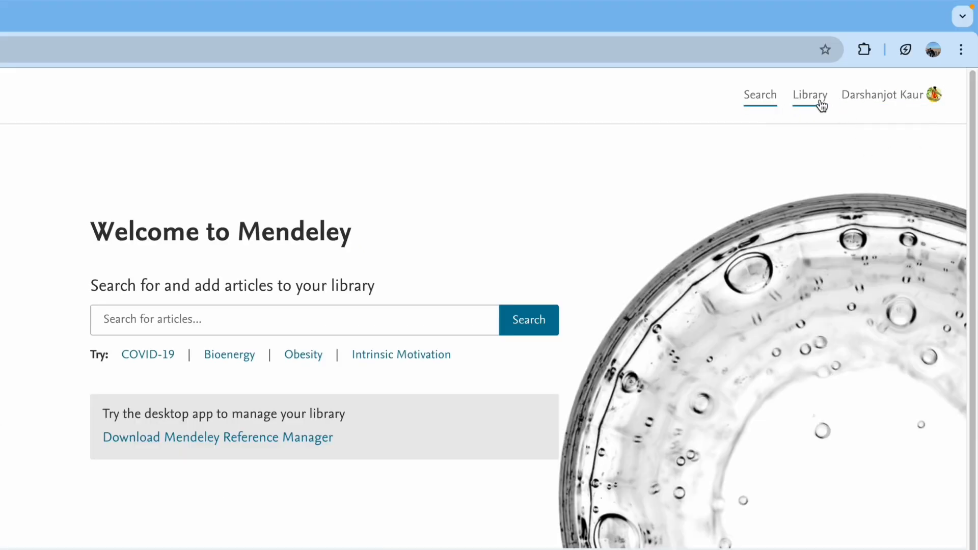
left_click(820, 100)
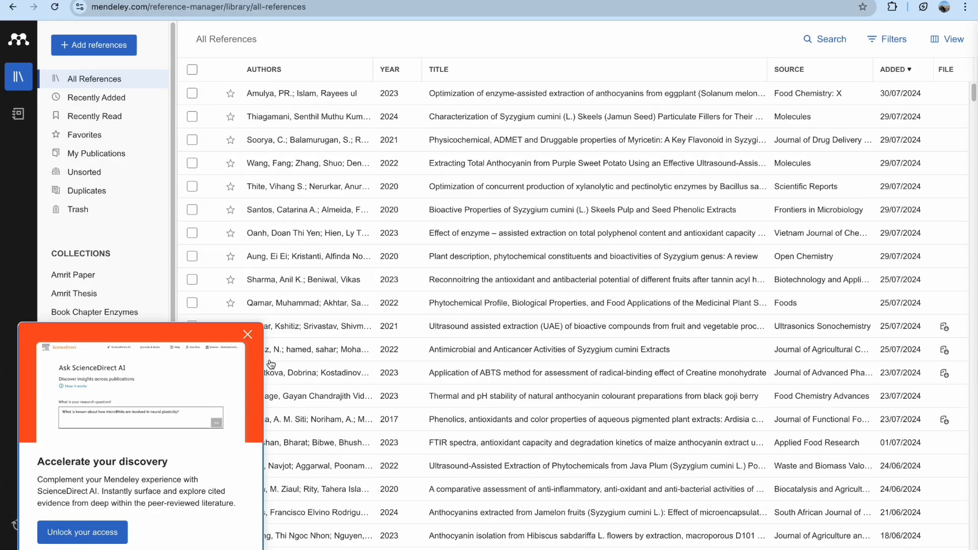
left_click(249, 334)
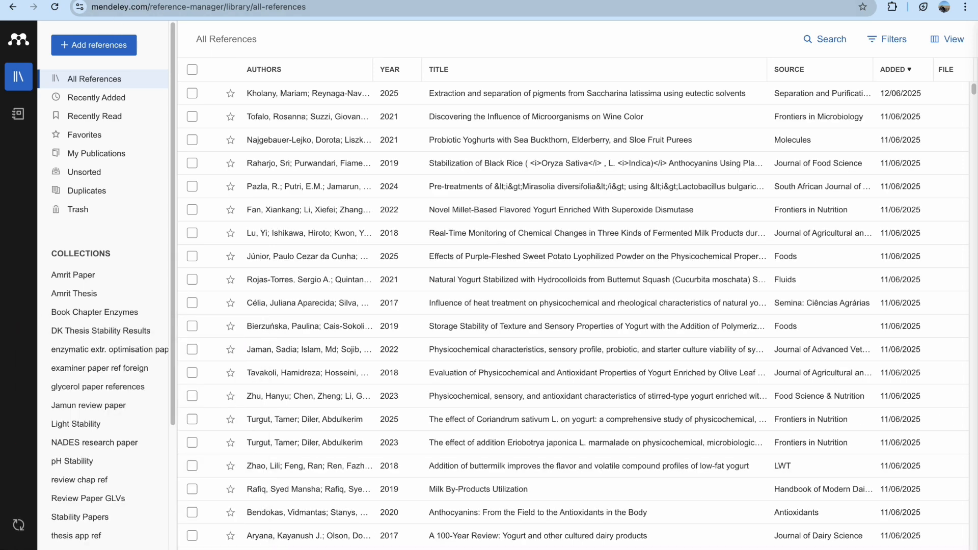
- Open Google Scholar in a new tab, open the recommended article on Syzygium cumini diversity, and accept all cookies
key("ctrl+t")
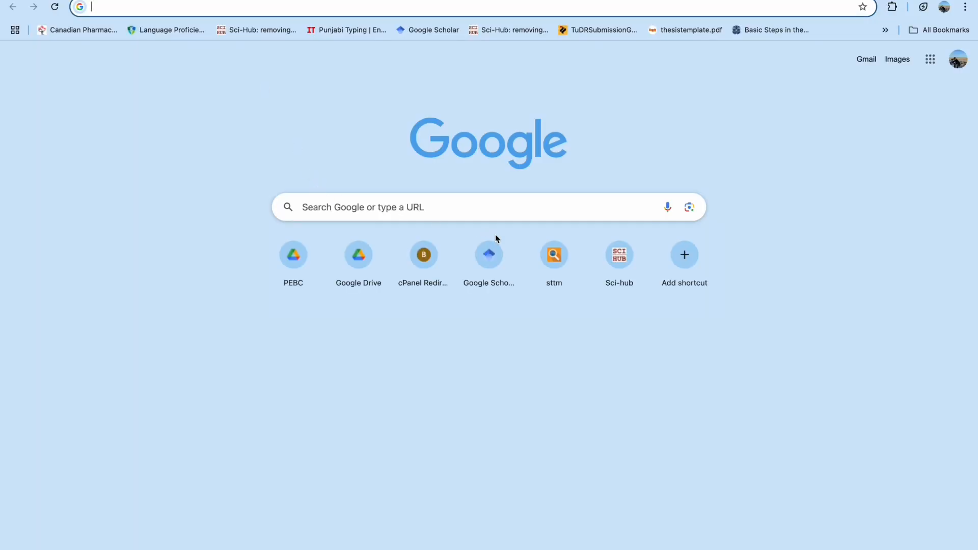
left_click(490, 254)
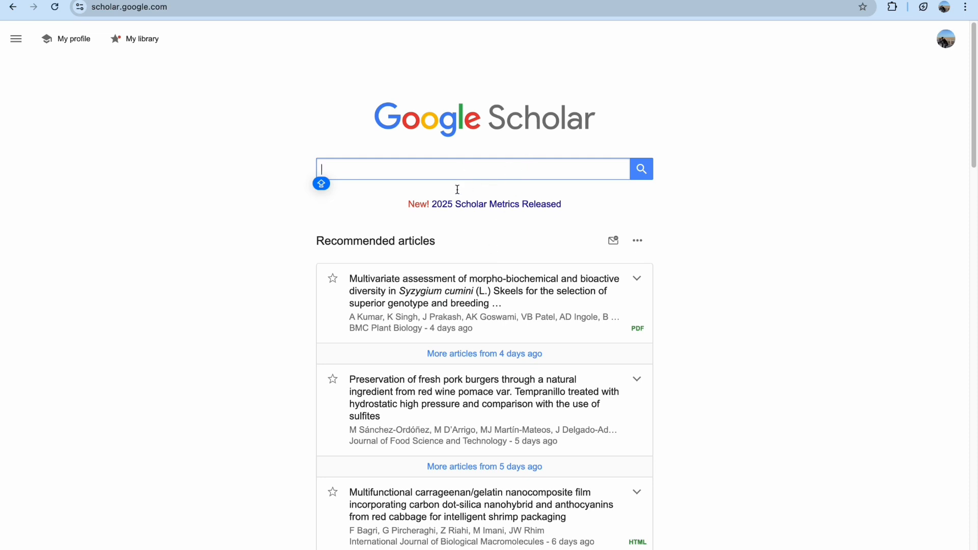
left_click(419, 292)
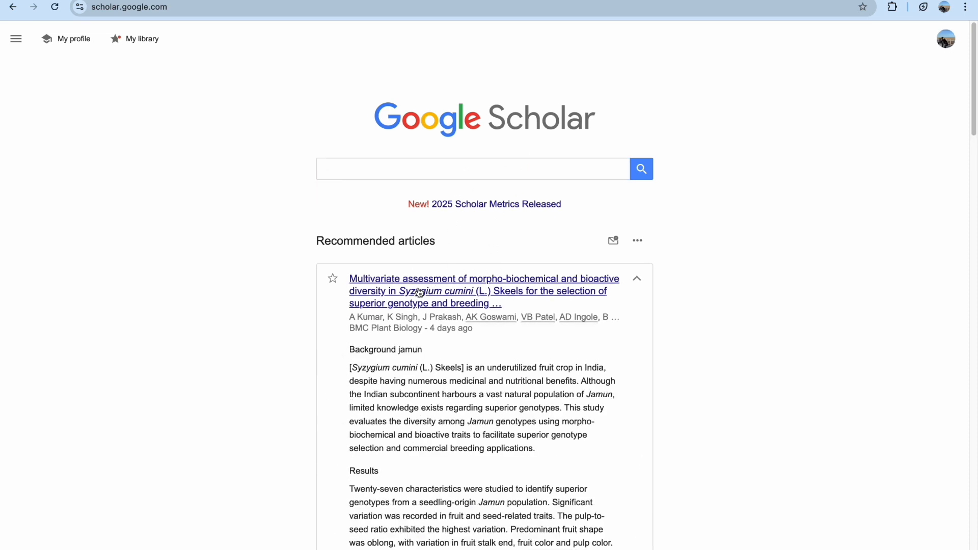
left_click(419, 293)
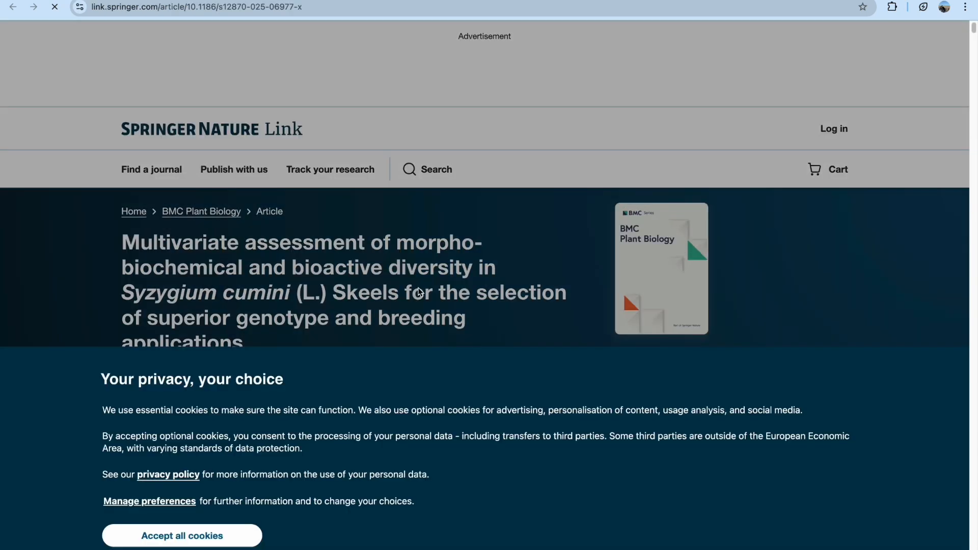
left_click(185, 545)
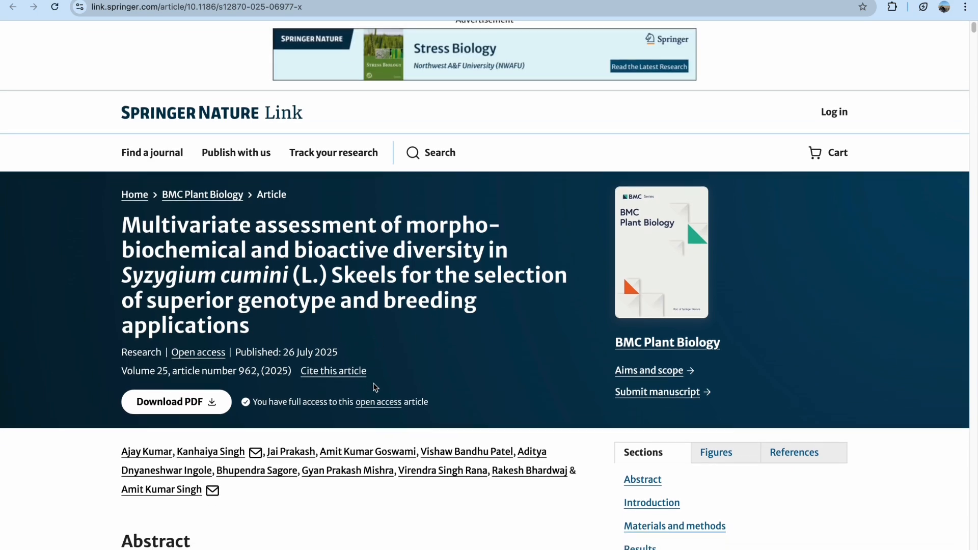
- Copy the article's DOI link from its About this article section
scroll(375, 387, "down", 1)
scroll(375, 387, "up", 1)
scroll(376, 387, "down", 10)
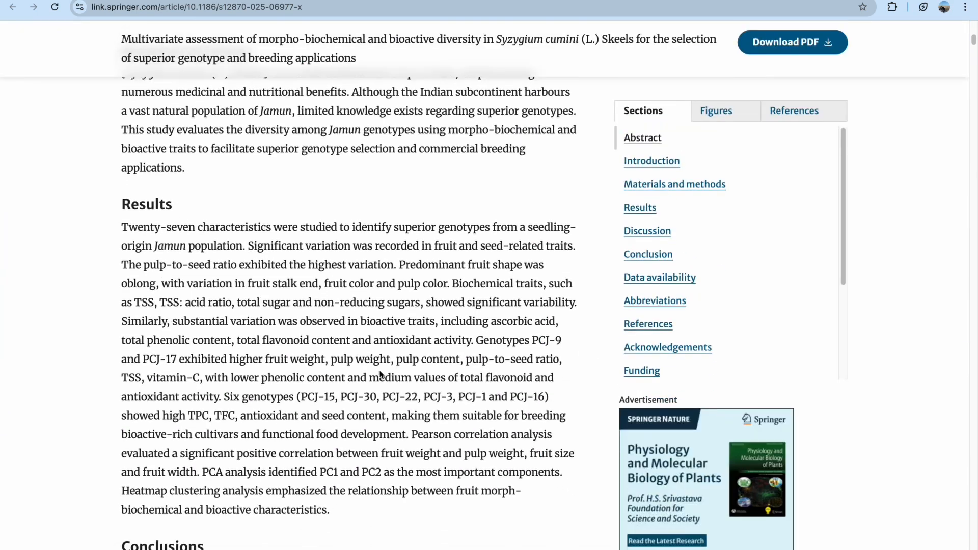
scroll(735, 302, "down", 2)
scroll(736, 303, "down", 2)
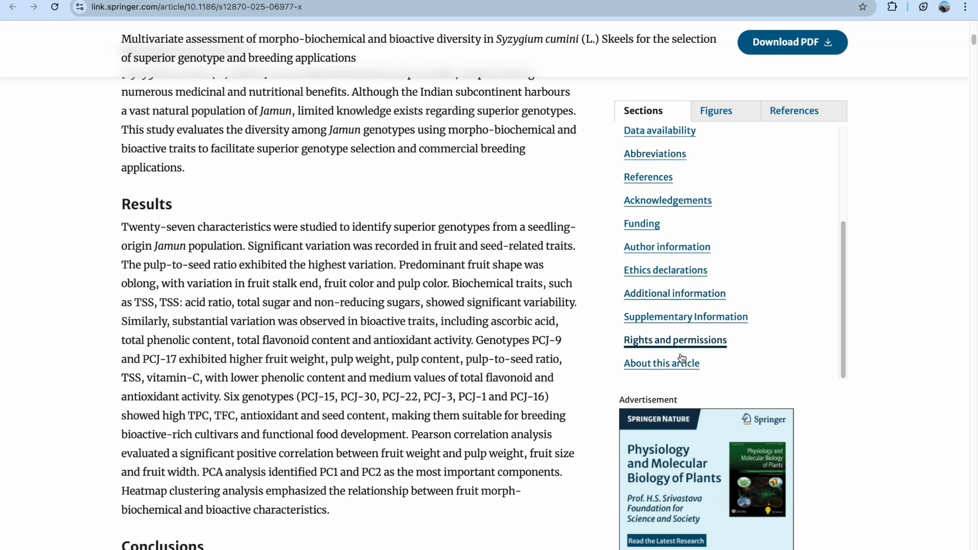
left_click(662, 362)
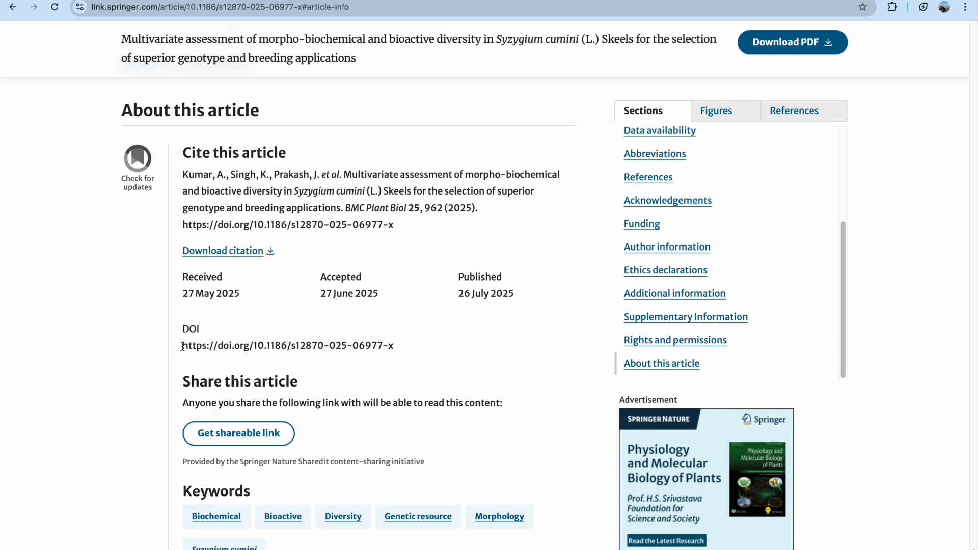
left_click_drag(183, 346, 396, 343)
key("super+c")
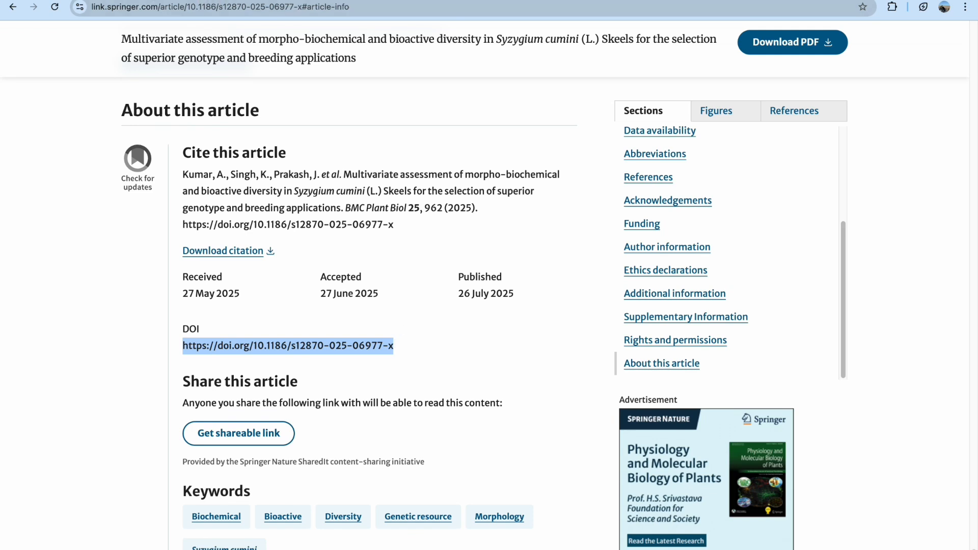
left_click(81, 0)
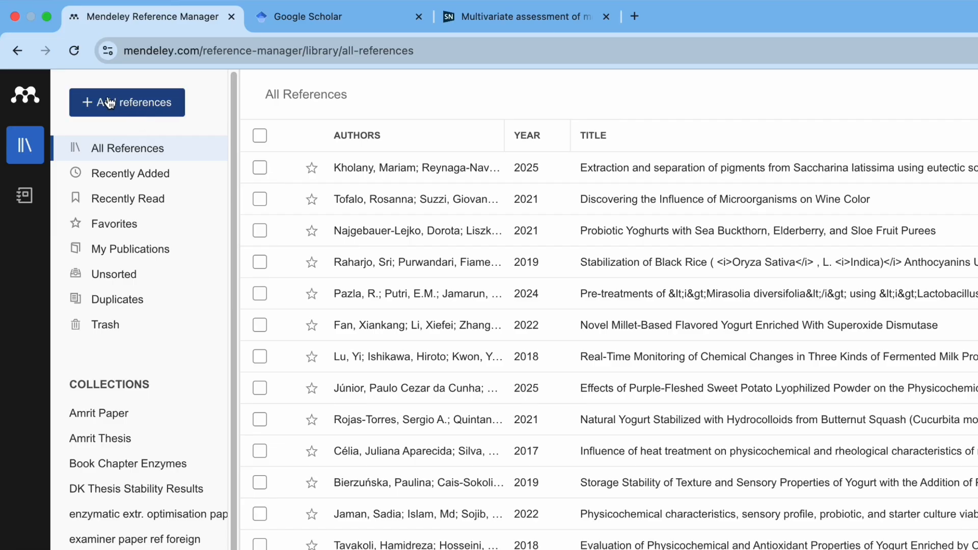
left_click(99, 108)
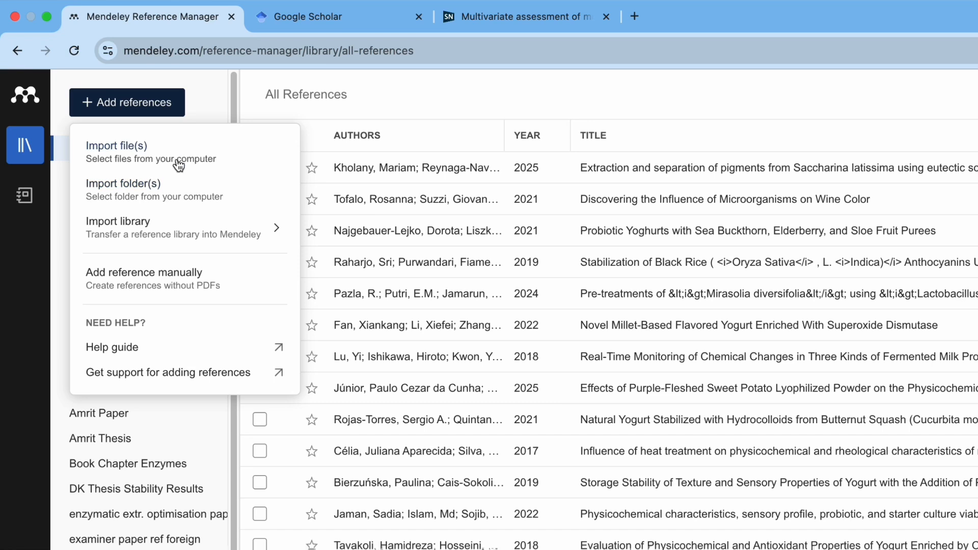
left_click(163, 282)
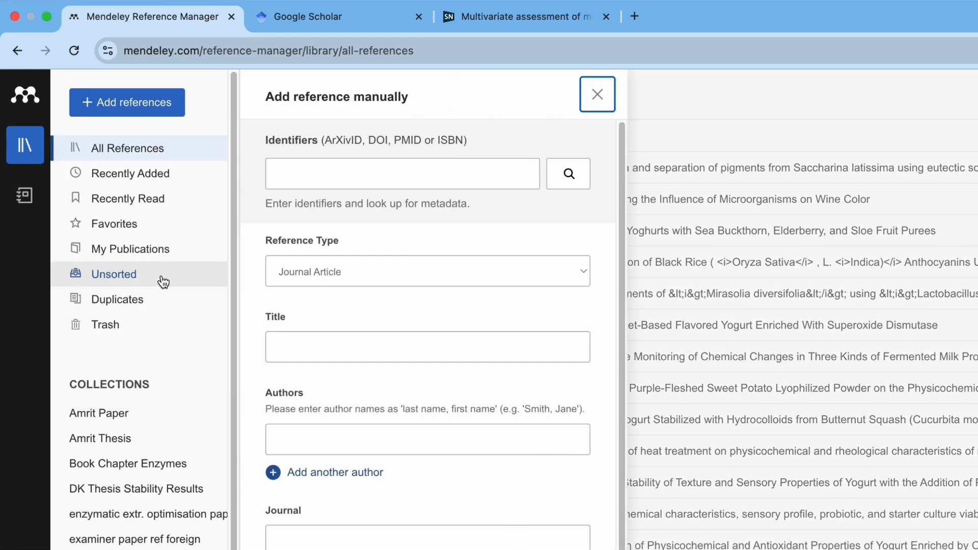
left_click(335, 174)
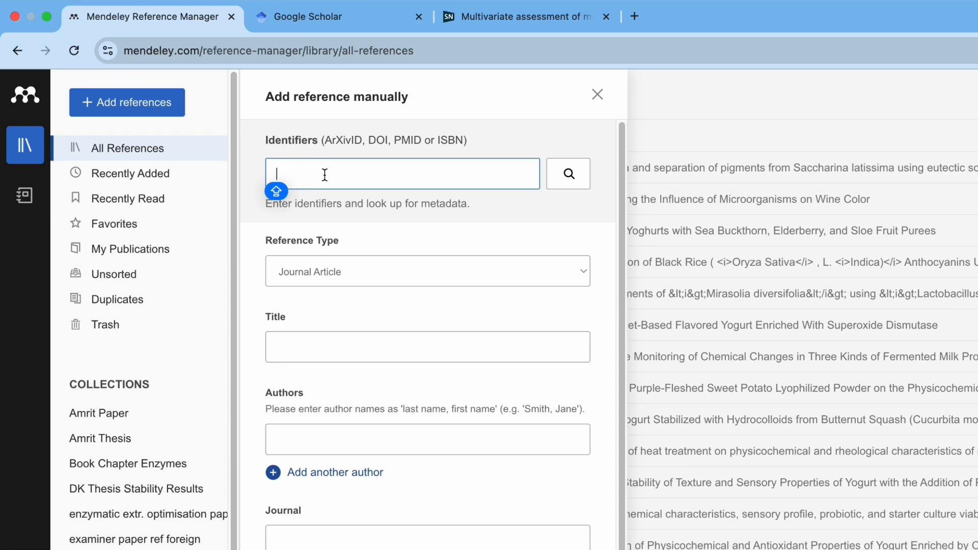
key("super+v")
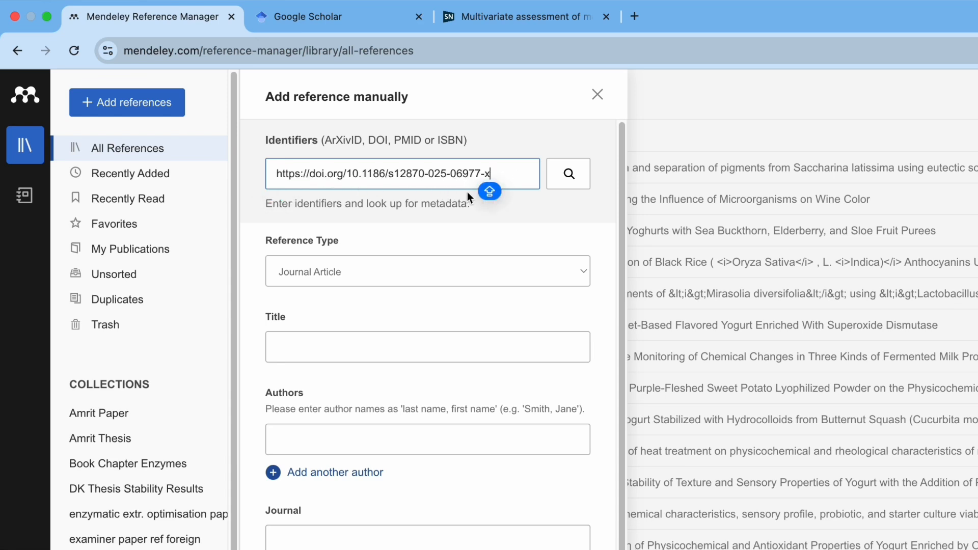
left_click(579, 174)
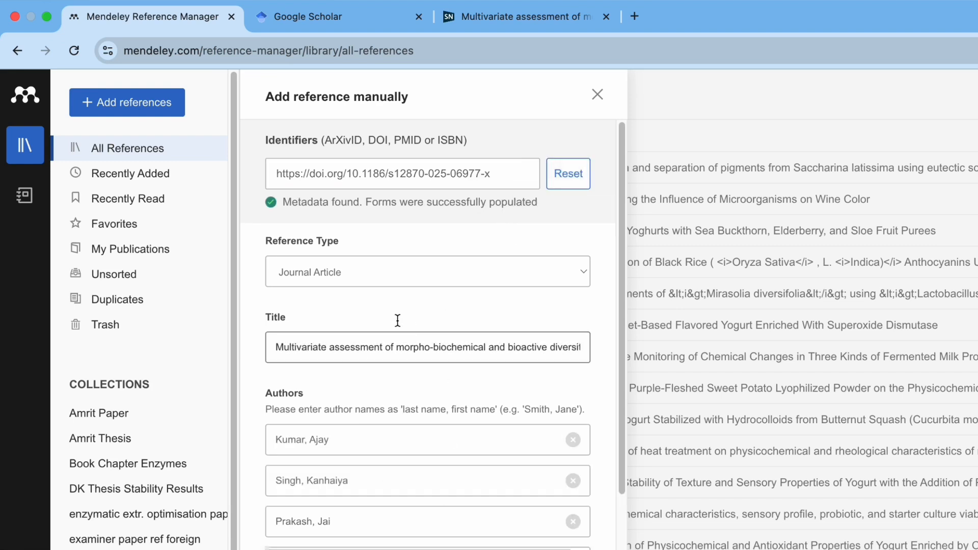
- Review the populated authors, journal and date fields of the manual reference, and add the entry to the library
scroll(326, 520, "down", 2)
scroll(365, 346, "down", 10)
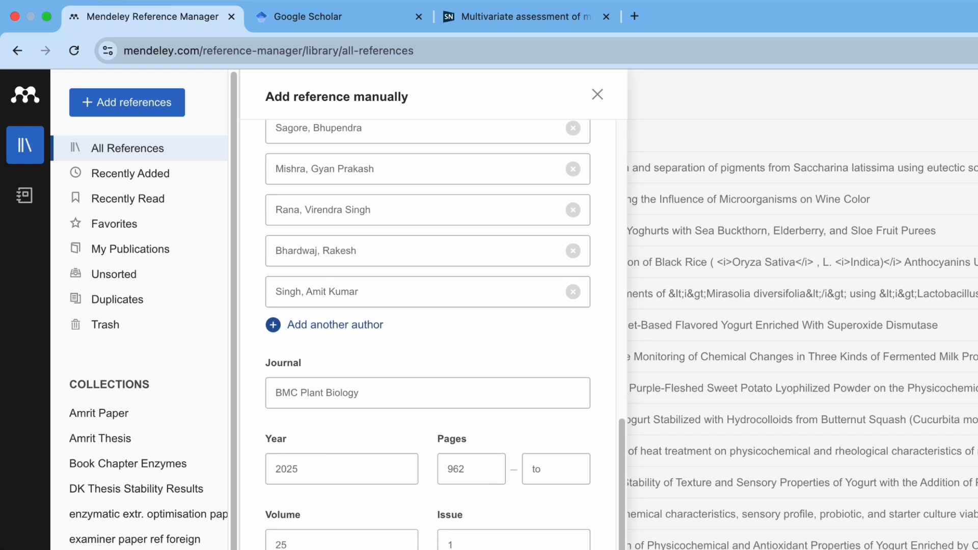
scroll(428, 331, "down", 2)
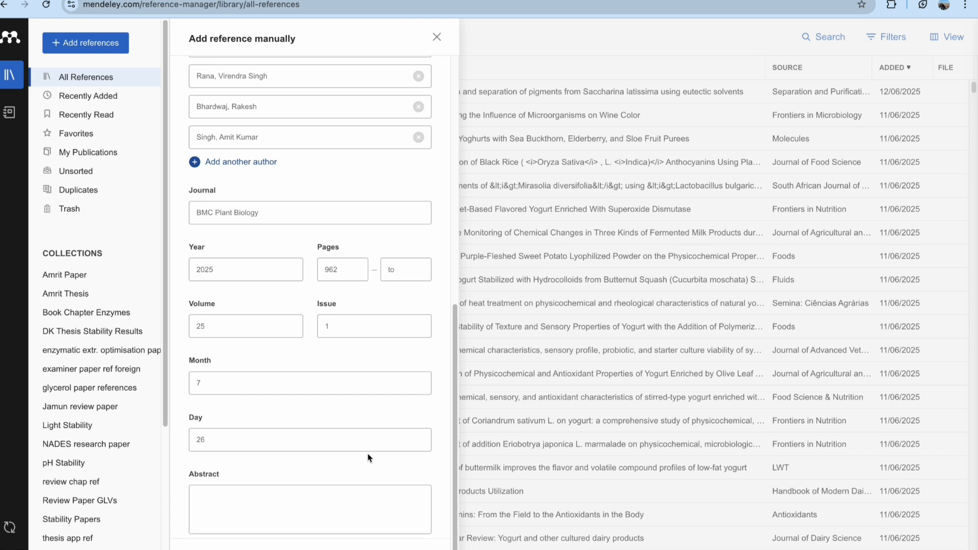
scroll(377, 203, "up", 10)
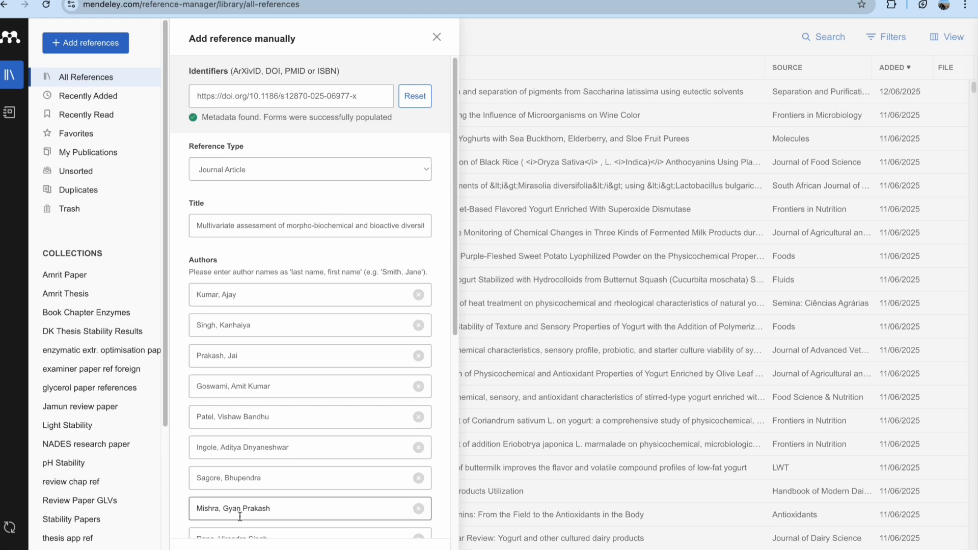
left_click(220, 544)
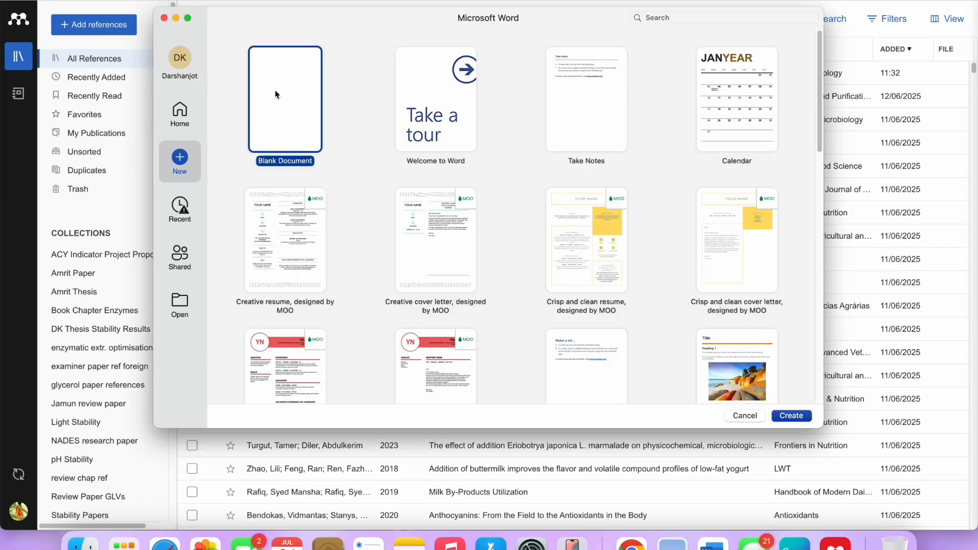
- Create a blank document in Microsoft Word and write "Jamun is an underutilized fruit."
double_click(275, 97)
left_click(258, 35)
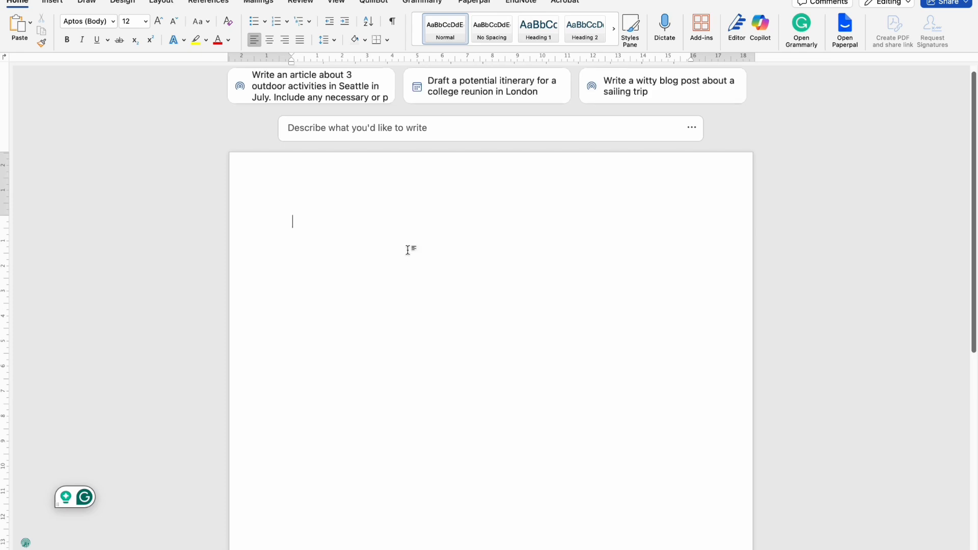
type("Jamun")
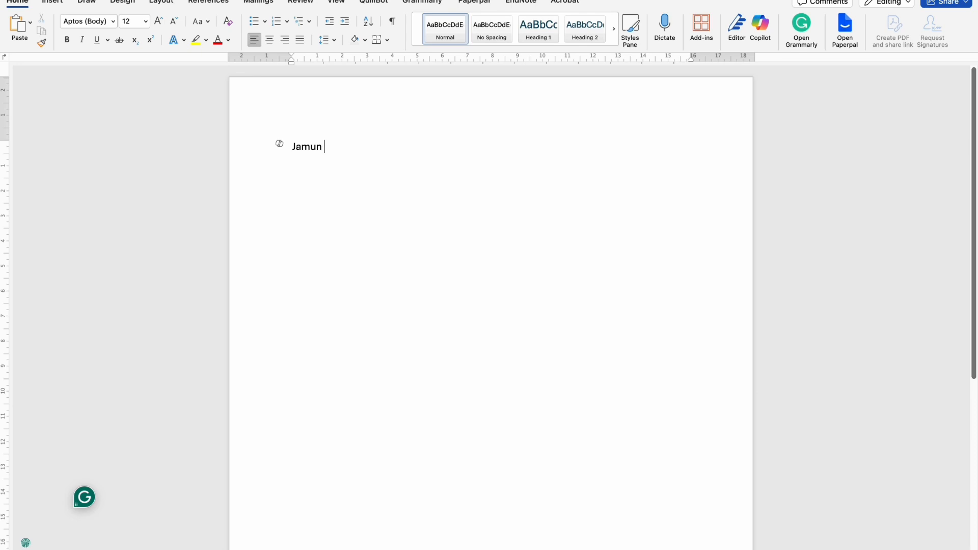
type(" is an underutilized fruit.")
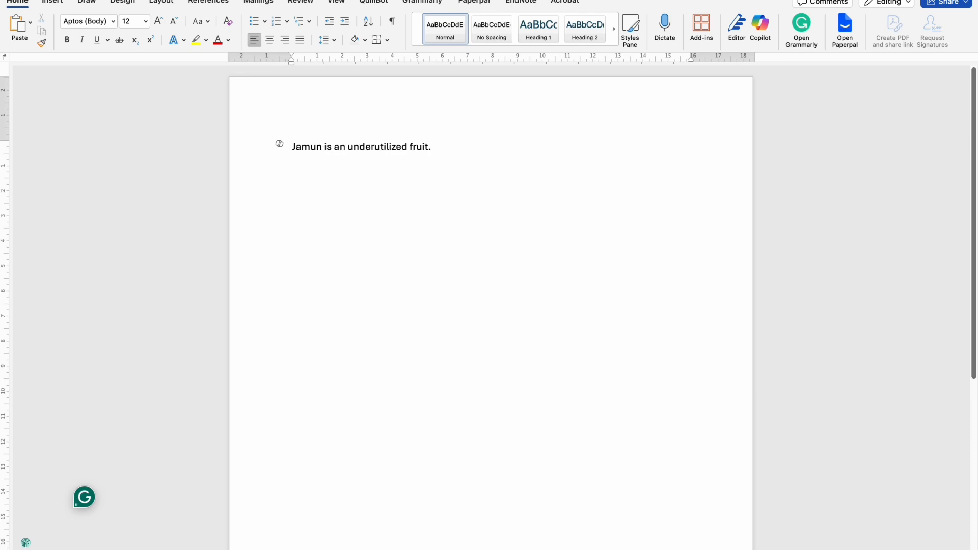
- Place the insertion point before the sentence's full stop and open the page for managing the Office add-ins
left_click(430, 146)
left_click(707, 31)
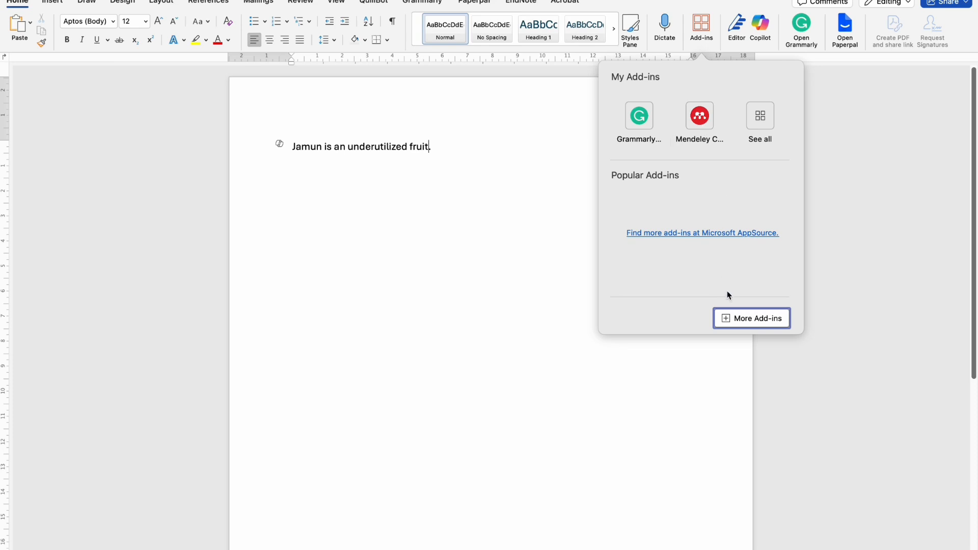
left_click(729, 319)
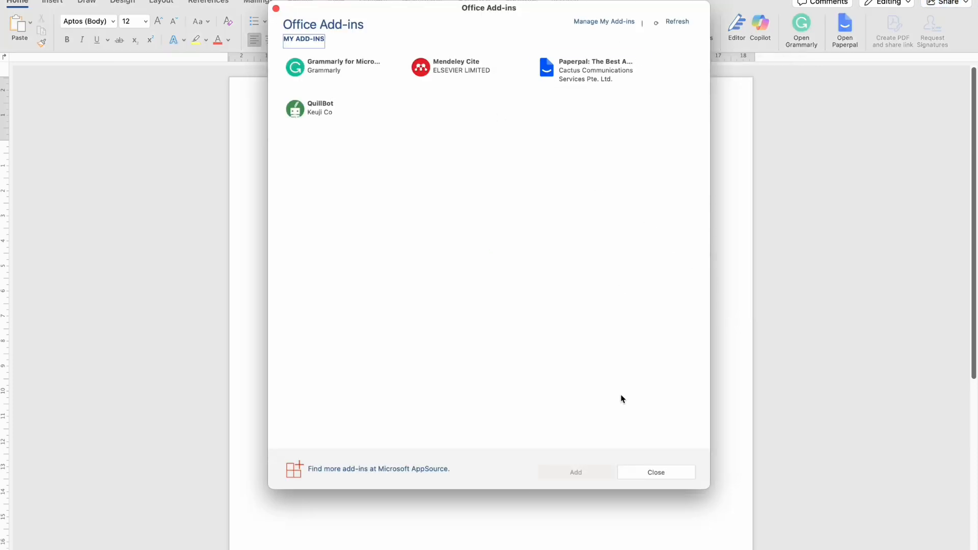
left_click(617, 22)
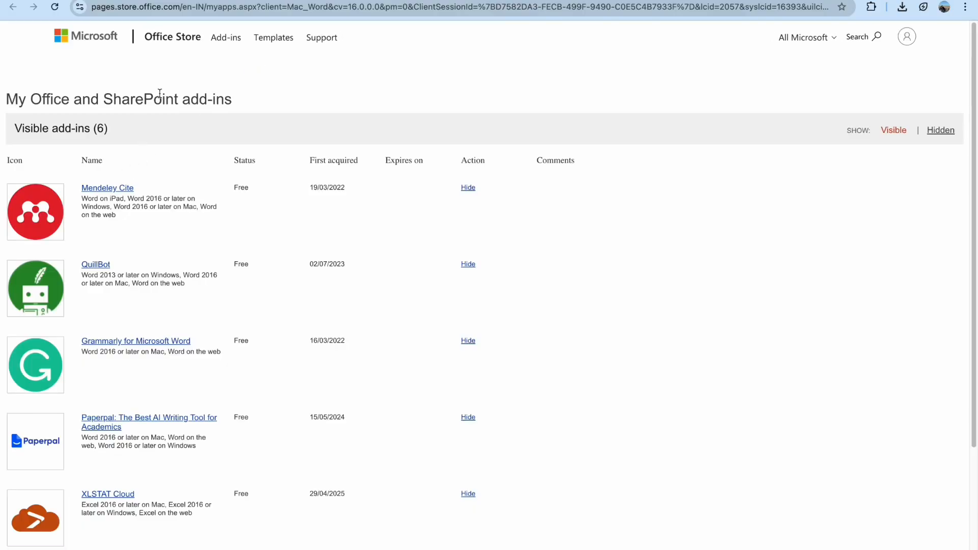
- Search the Microsoft AppSource store for "mendeley cite", open the Mendeley Cite acquisition form, and close it without submitting
left_click(232, 40)
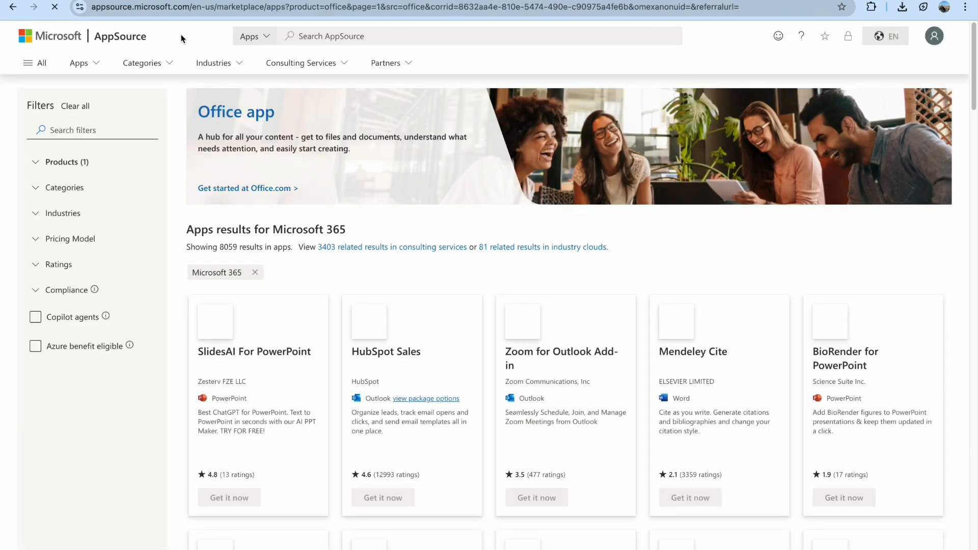
left_click(441, 36)
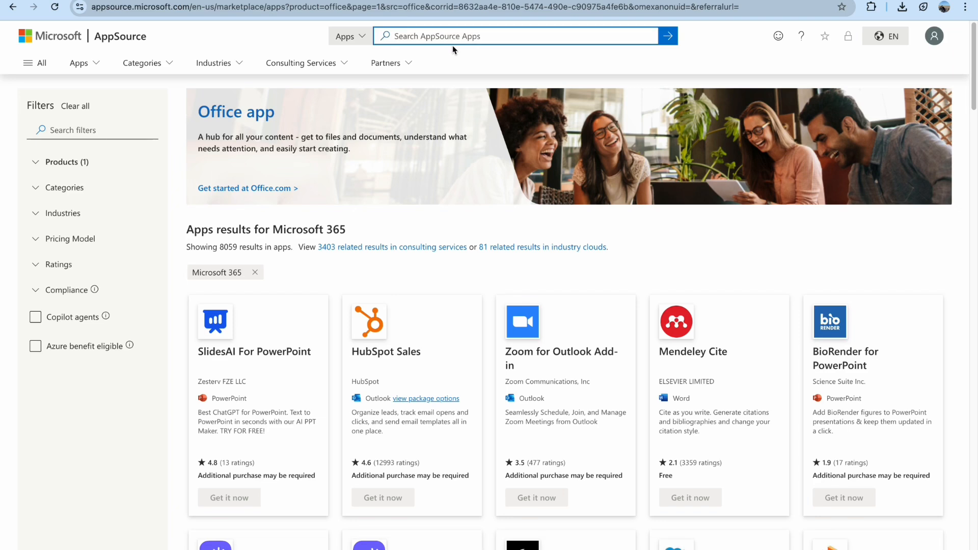
type("mendeley cite")
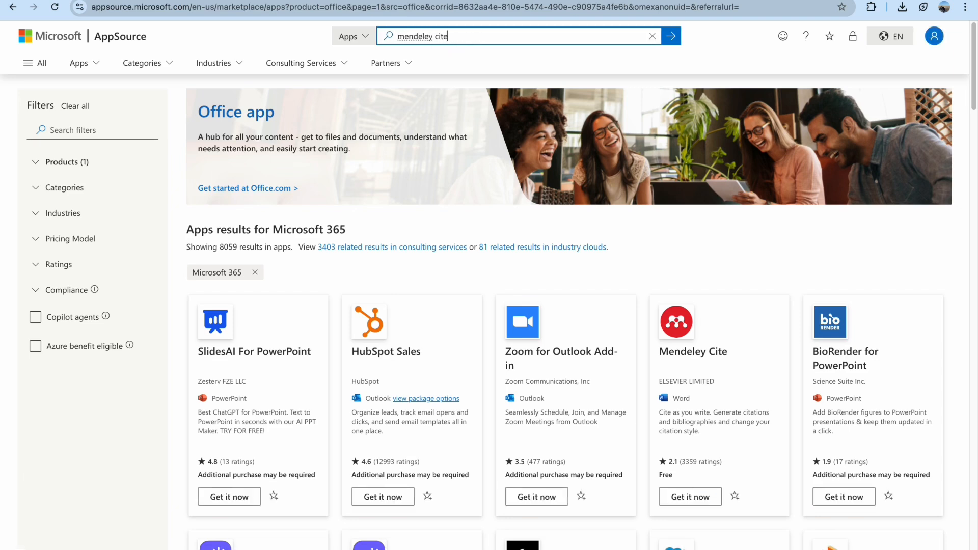
key("Return")
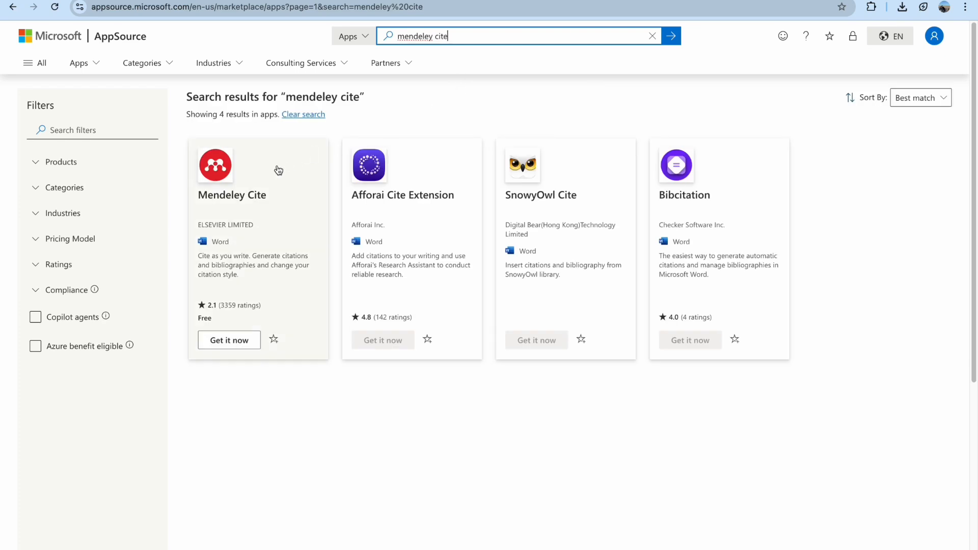
left_click(253, 345)
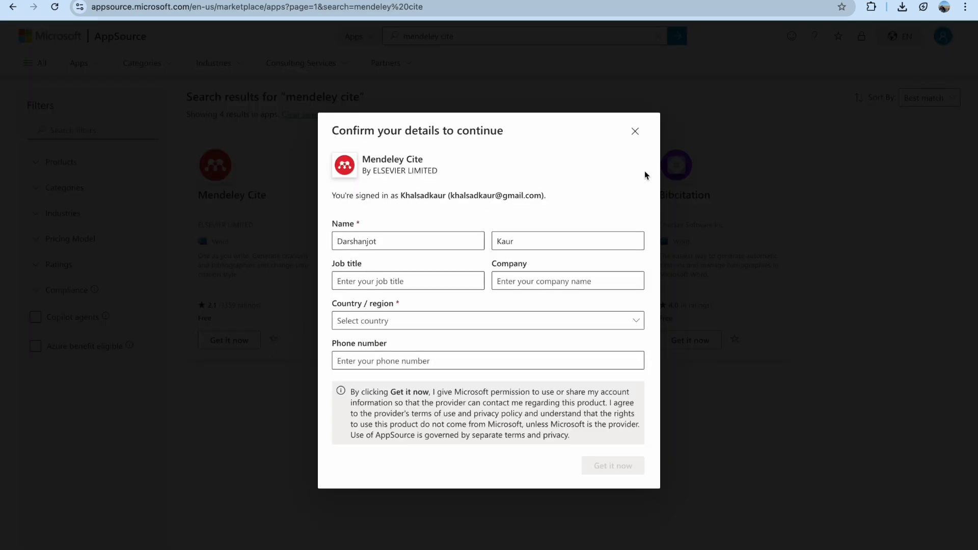
left_click(640, 134)
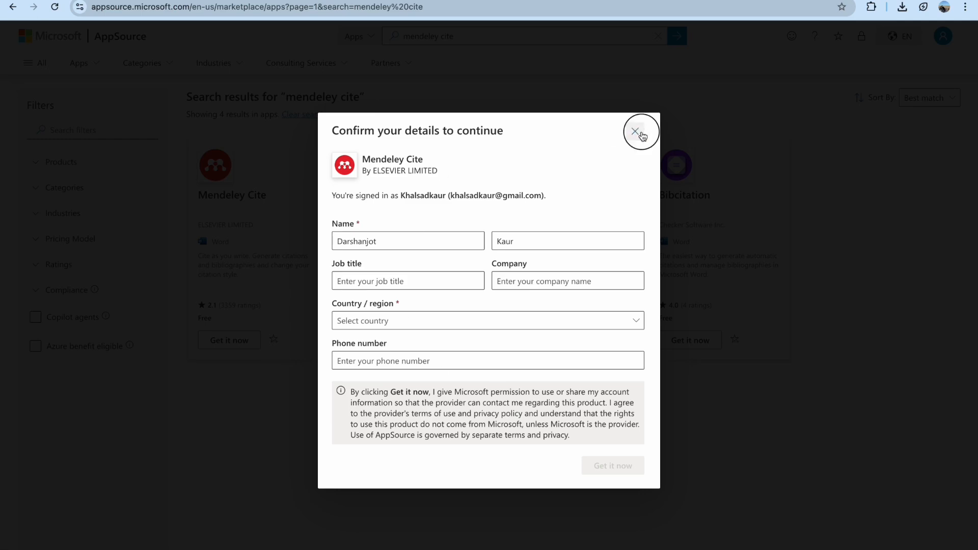
- Open the Mendeley Cite product page on AppSource and dismiss its acquisition form without submitting it
left_click(250, 204)
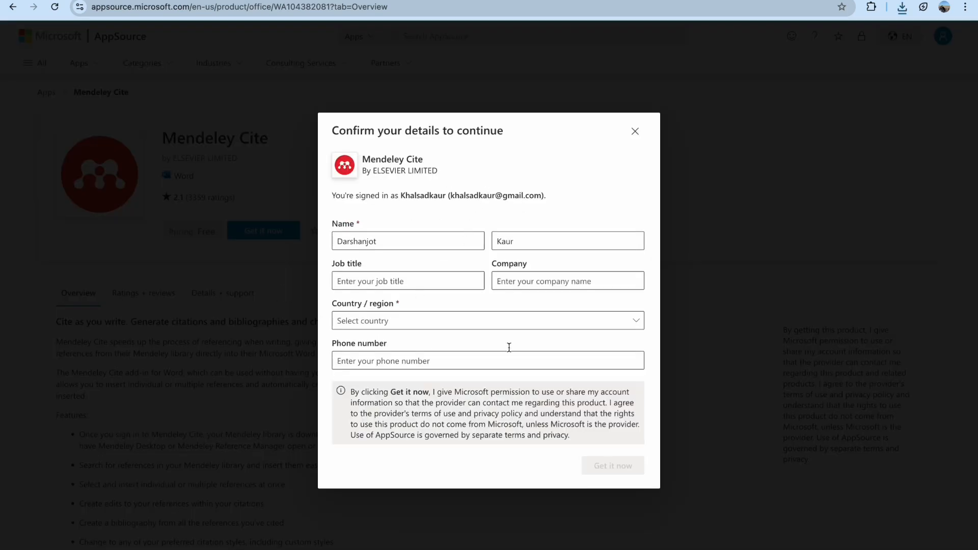
left_click(634, 131)
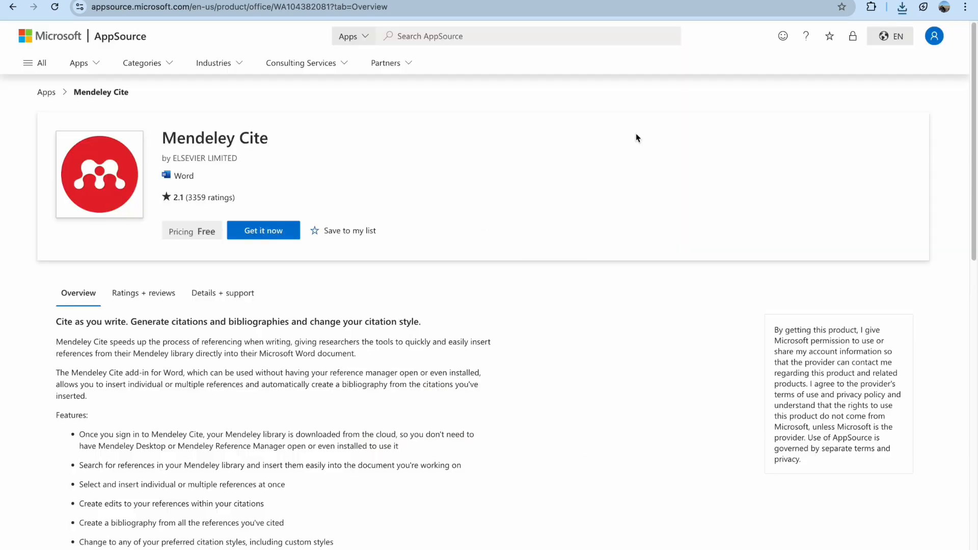
left_click(903, 8)
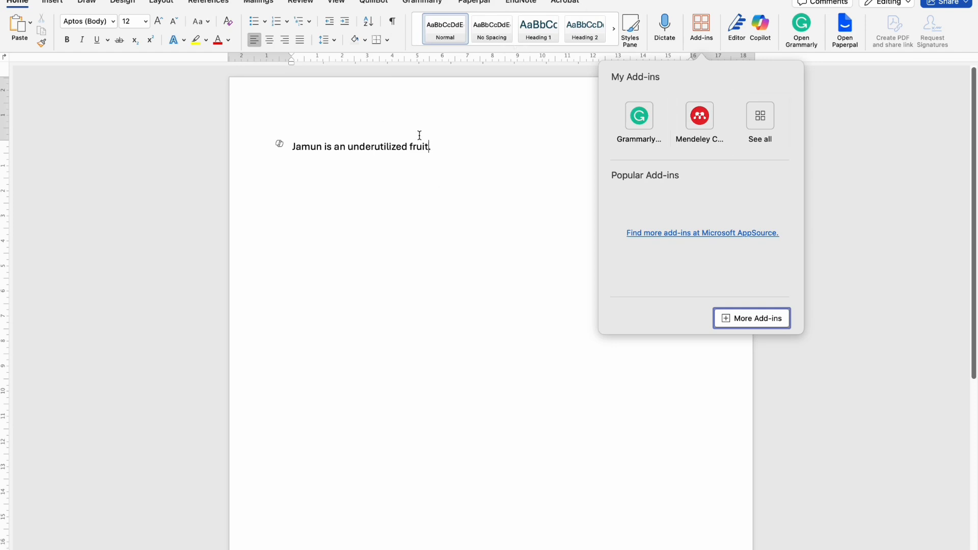
- Switch to Microsoft Word, launch the Mendeley Cite add-in, dismiss its performance notice and get started to load the reference library
left_click(208, 2)
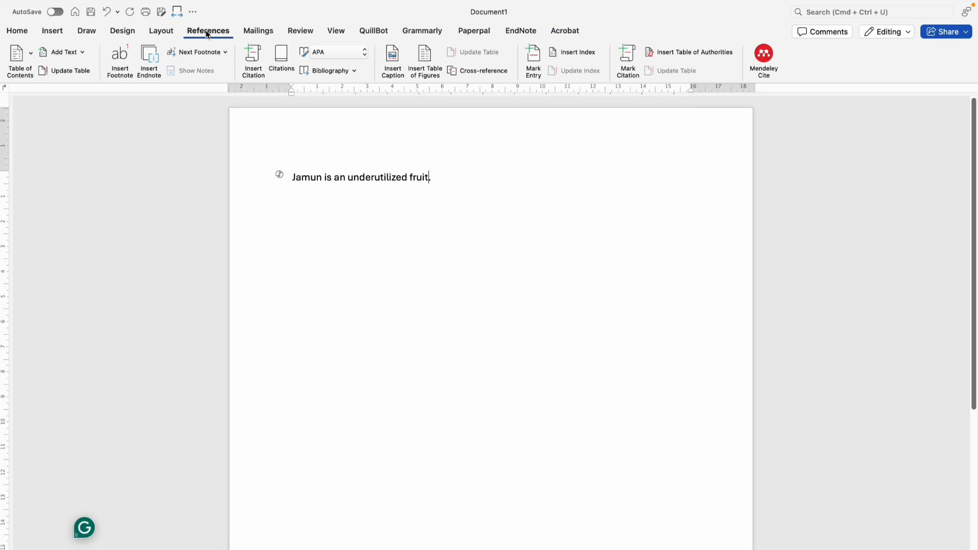
left_click(764, 57)
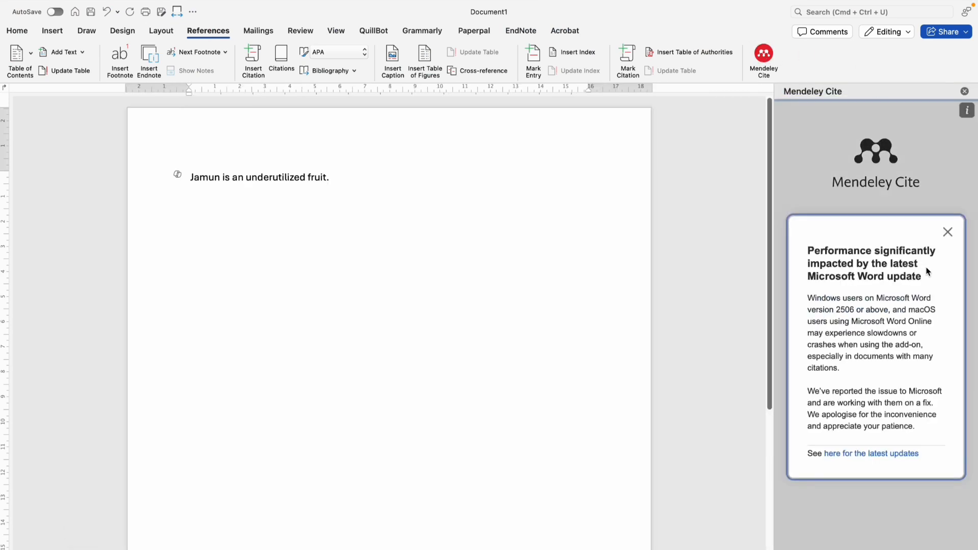
left_click(947, 235)
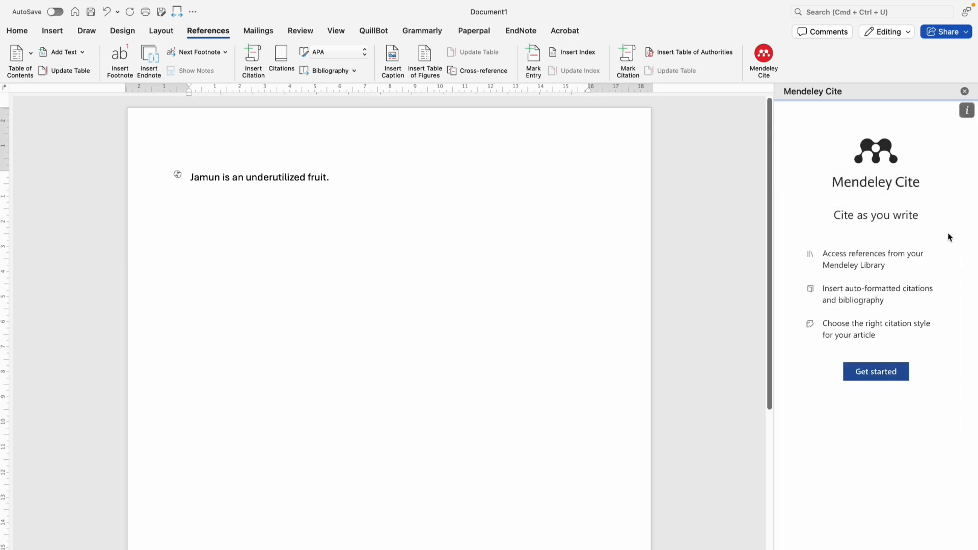
left_click(886, 378)
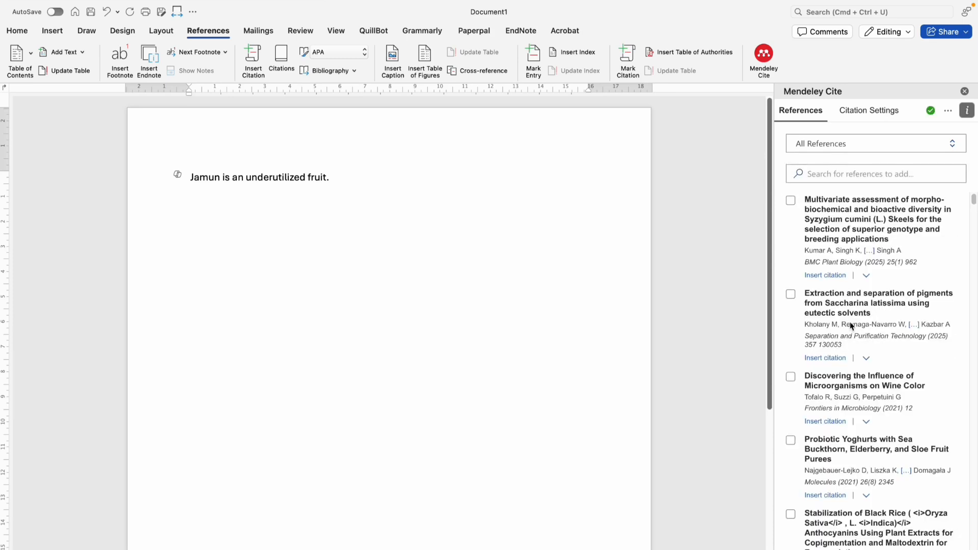
- Try citing the "Multivariate assessment of morpho-biochemical and bioactive diversity" article before the sentence's full stop, and undo the inserted citation
key("super+Tab")
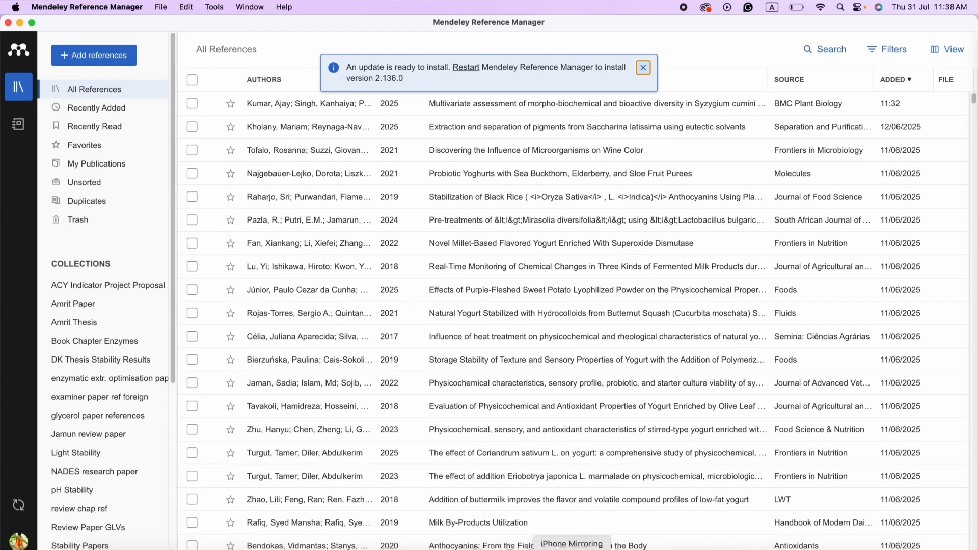
key("super+Tab")
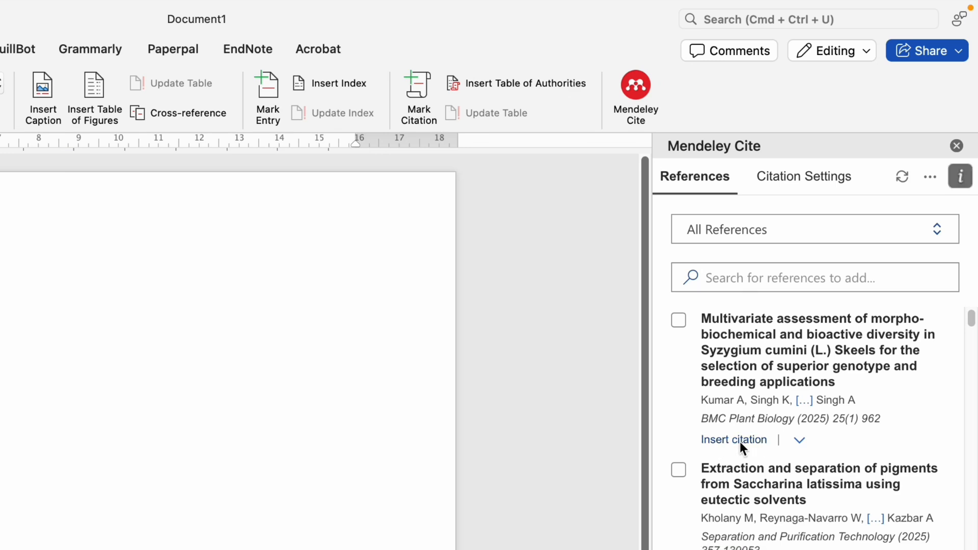
left_click(739, 440)
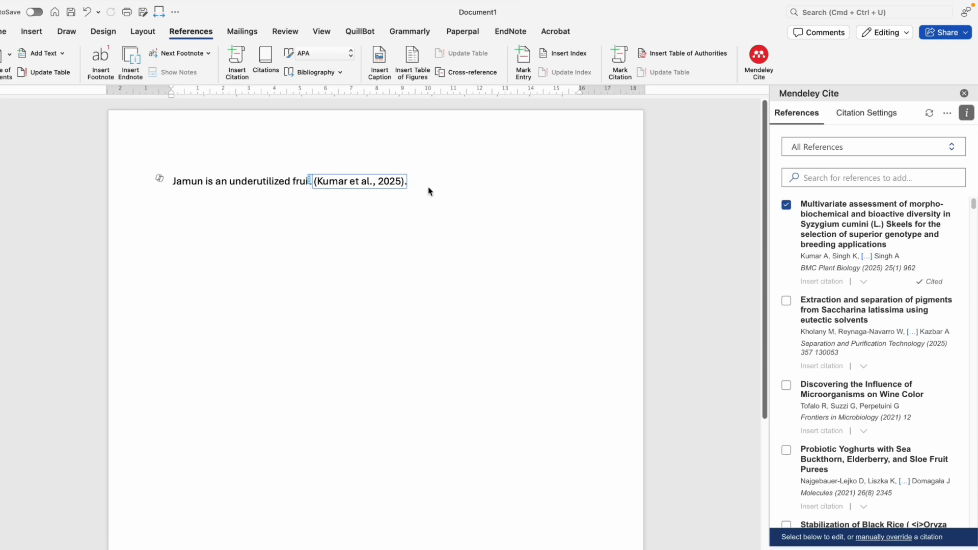
left_click(429, 191)
key("super+z")
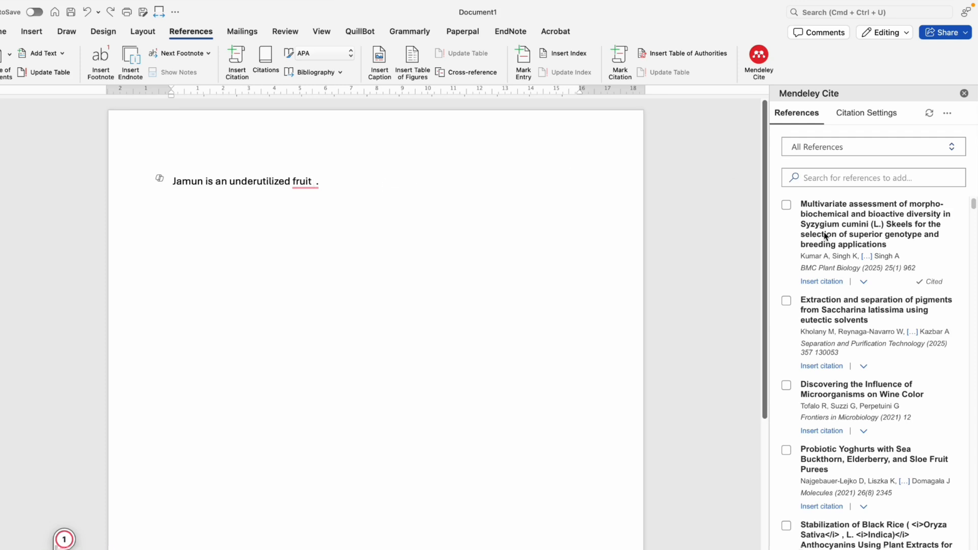
- Insert one combined citation of the three newest library references, on Syzygium cumini diversity, Saccharina latissima pigments and wine color, before the full stop
left_click(786, 205)
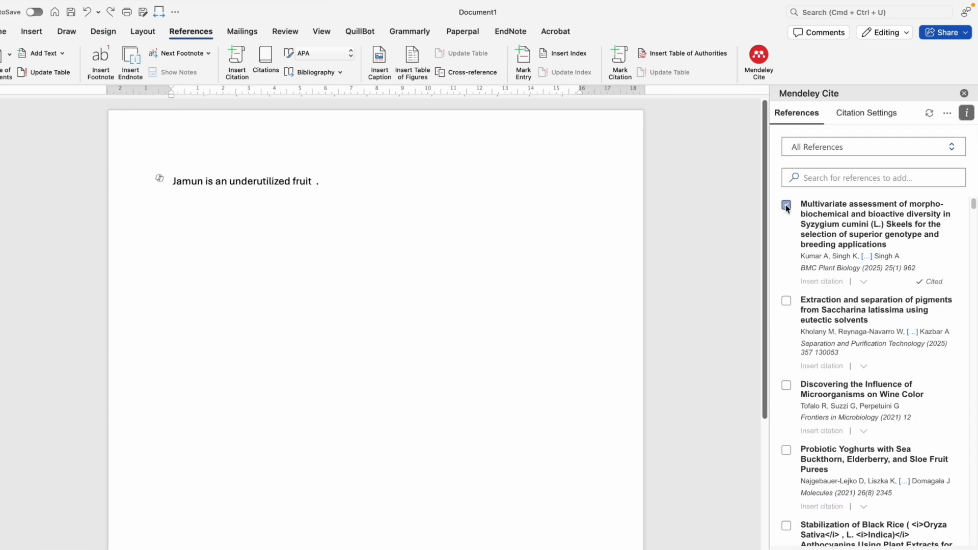
left_click(786, 300)
left_click(786, 387)
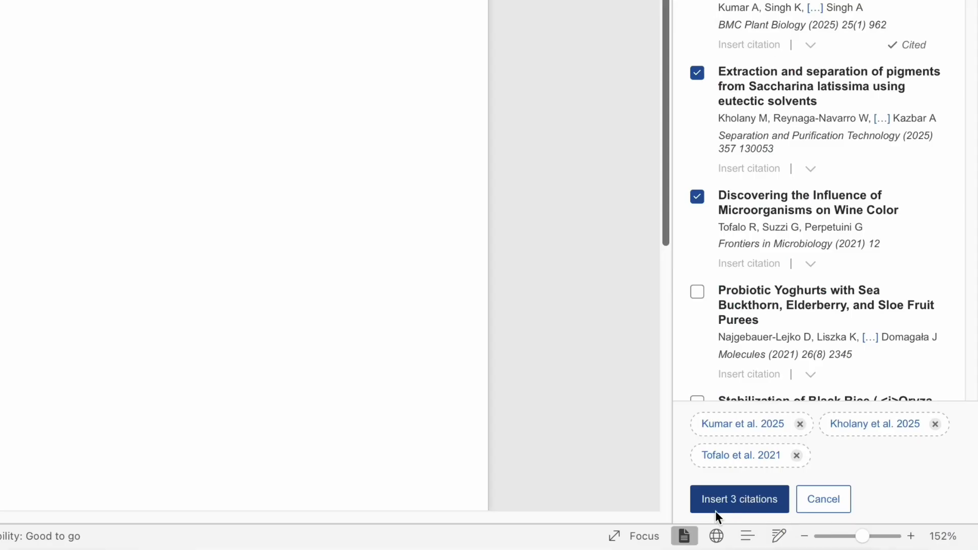
left_click(750, 509)
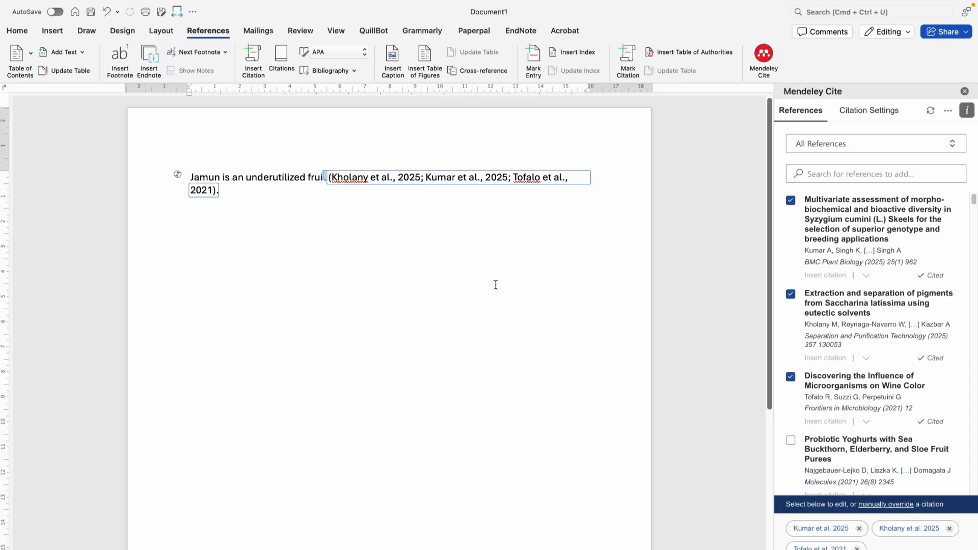
- Add the heading "References" below the cited sentence, with an empty line beneath it
left_click(290, 208)
key("Return")
key("Return")
key("Return")
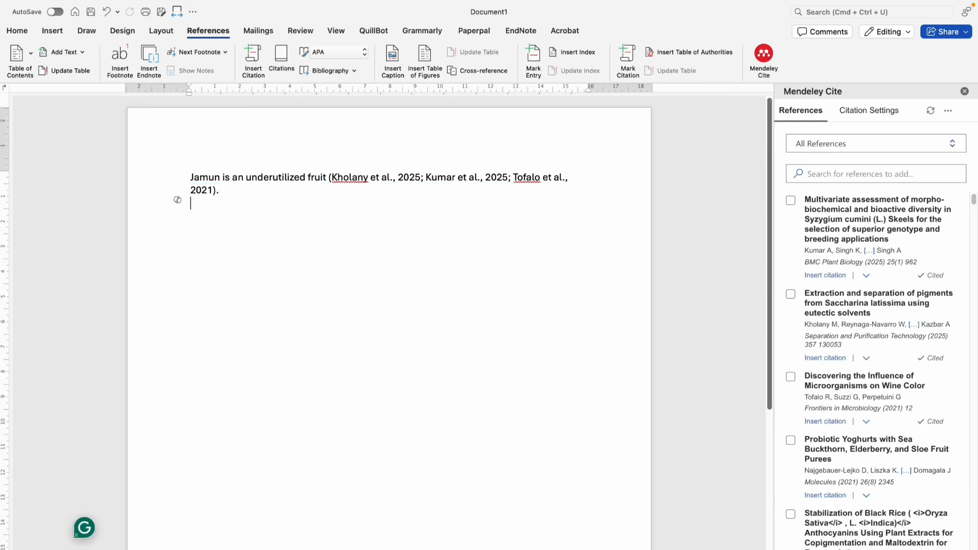
type("References")
key("Return")
key("Return")
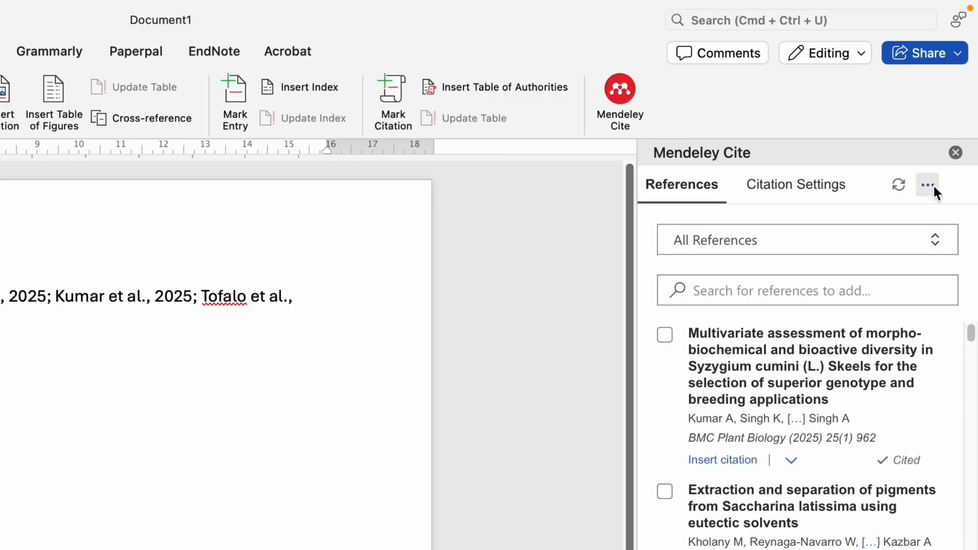
- Insert the Mendeley bibliography at the insertion point under the "References" heading
left_click(935, 184)
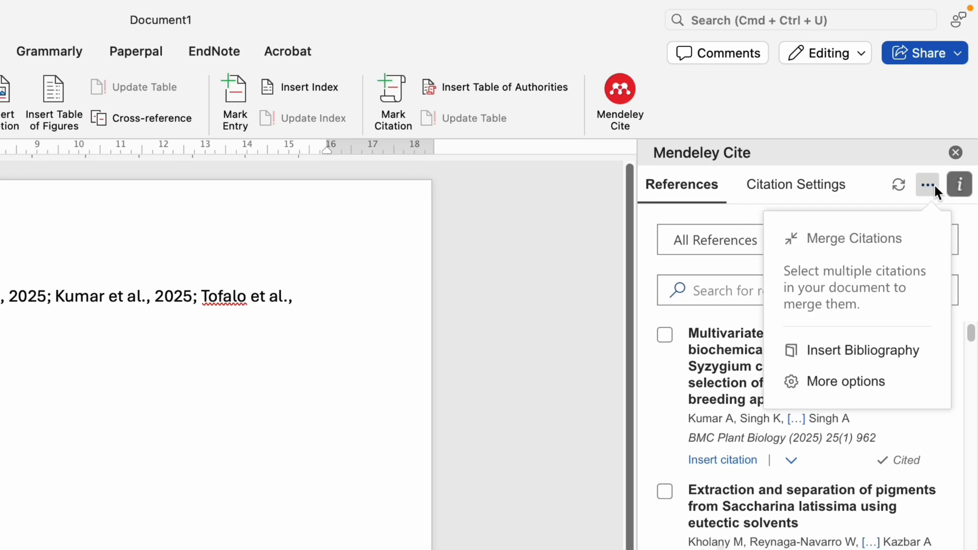
left_click(835, 360)
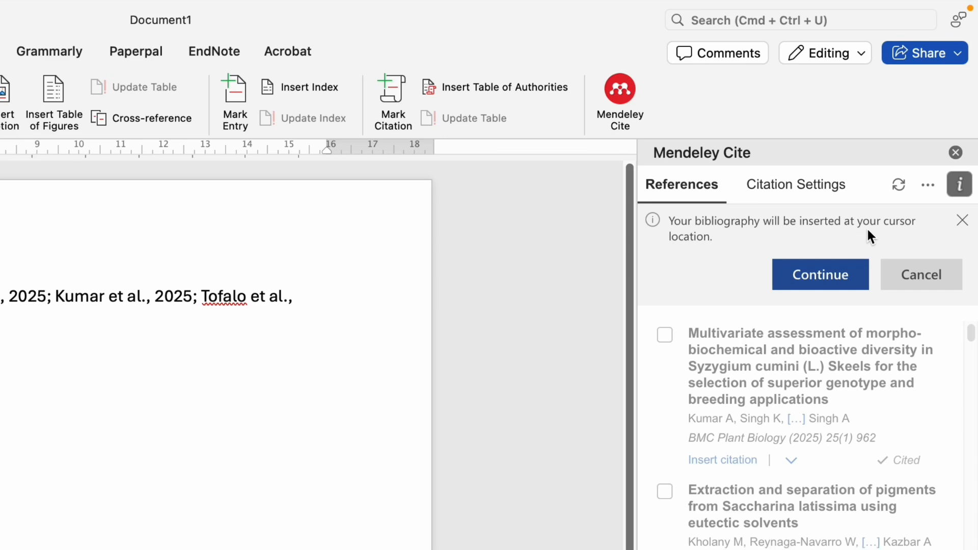
left_click(822, 275)
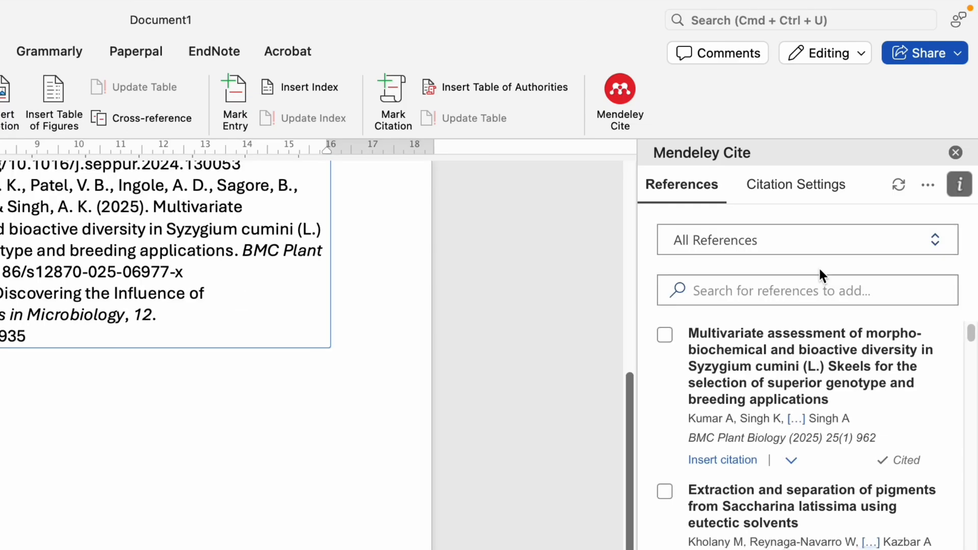
scroll(507, 239, "up", 5)
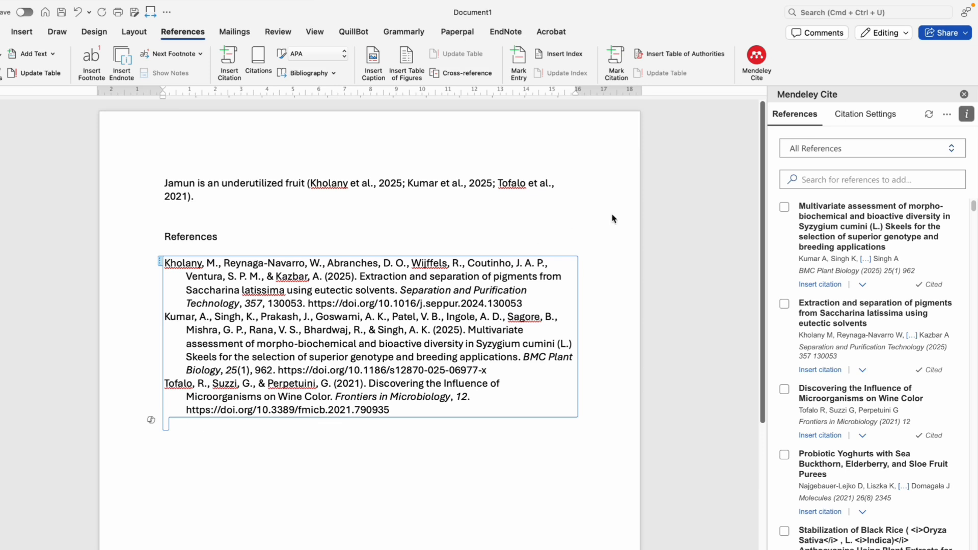
- Examine the citation settings, the available citation styles and the custom style URL option, and return to the reference list without changing the style
left_click(881, 112)
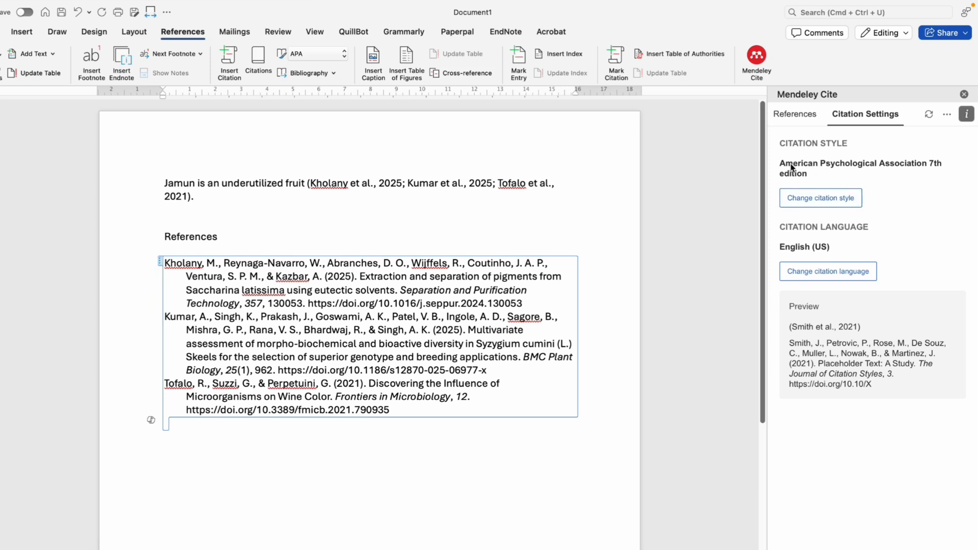
left_click(833, 199)
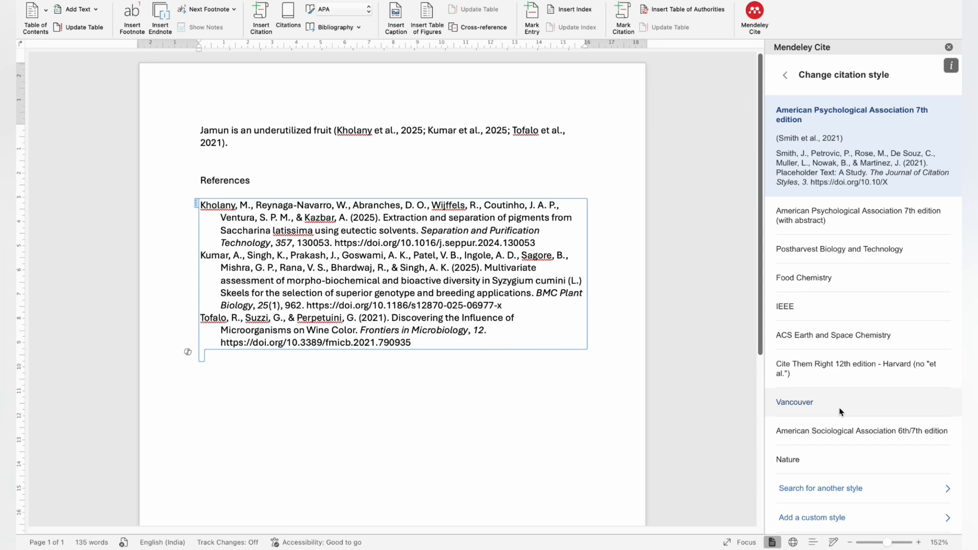
left_click(834, 521)
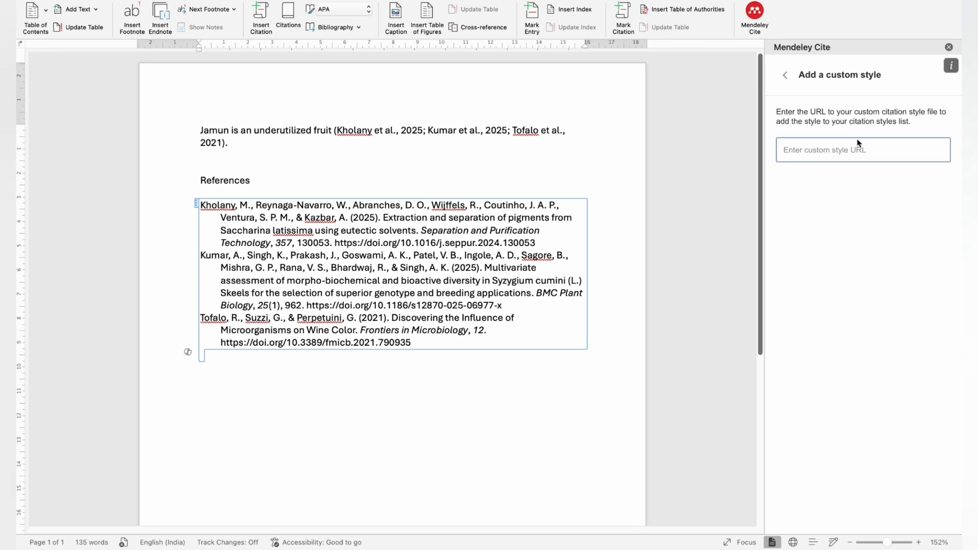
left_click(785, 75)
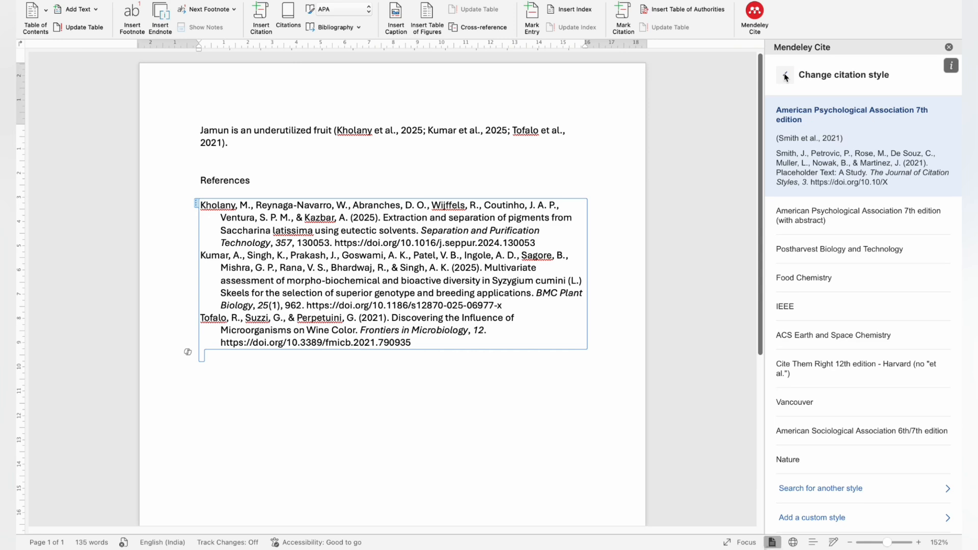
left_click(784, 76)
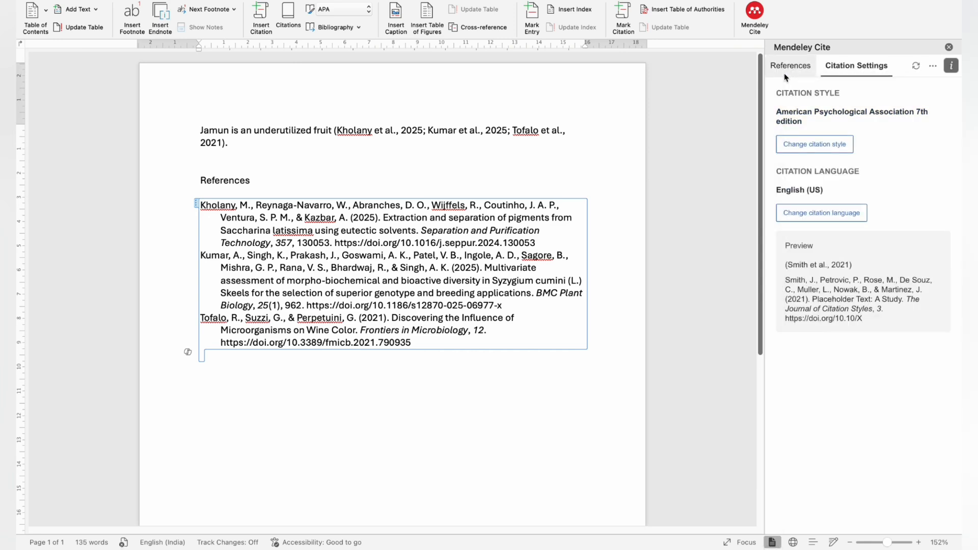
left_click(785, 75)
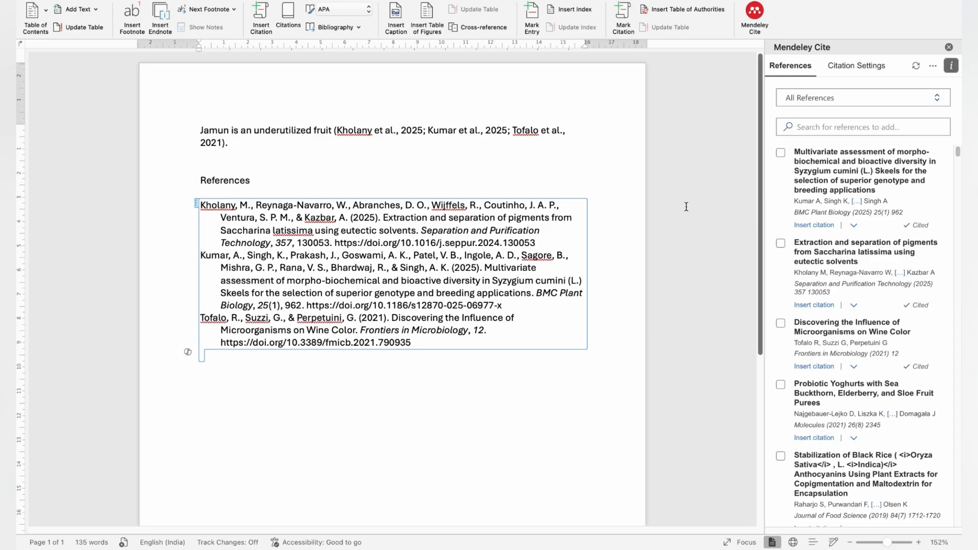
- Switch to Mendeley Reference Manager, start a file import with "-.pdf" from Downloads selected, cancel it, and return to the Word document
key("ctrl+Right")
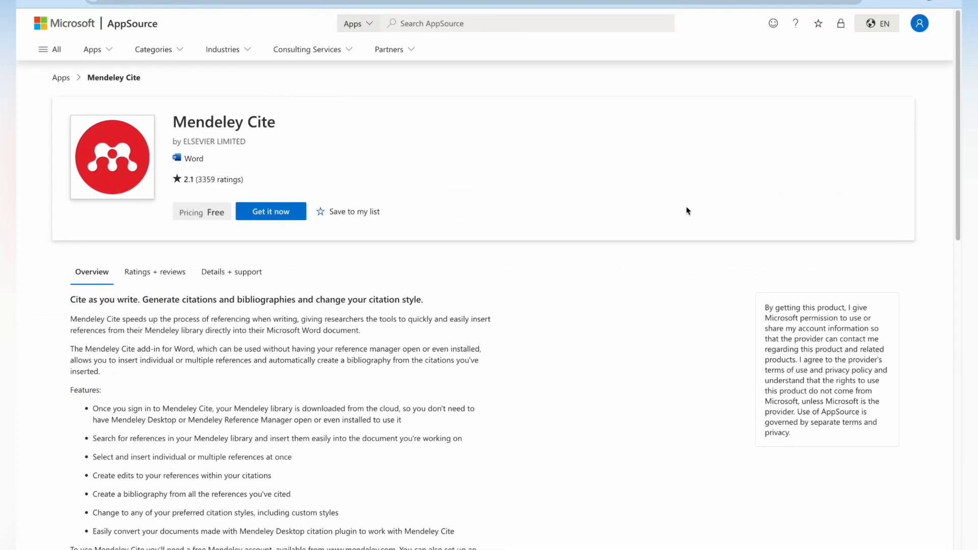
key("ctrl+Left")
key("ctrl+Left")
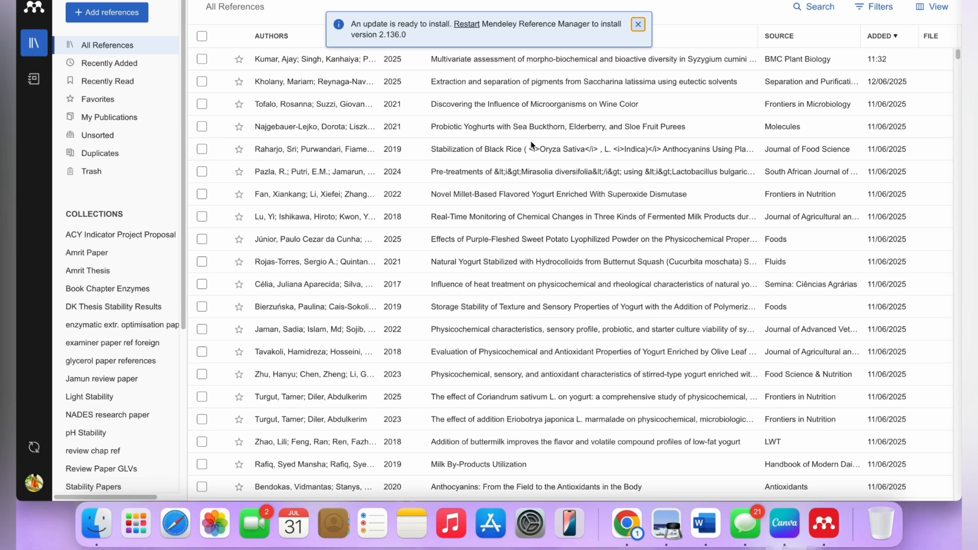
left_click(103, 16)
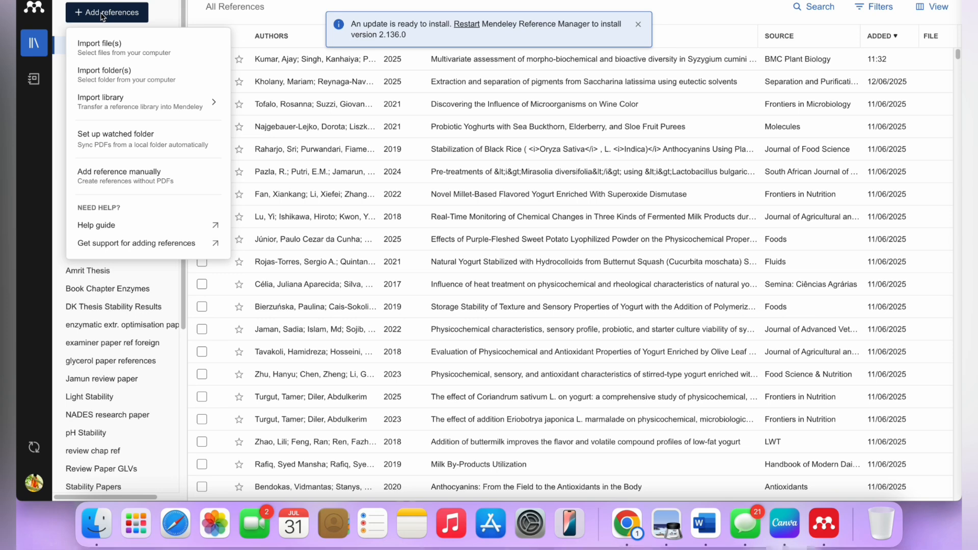
left_click(114, 45)
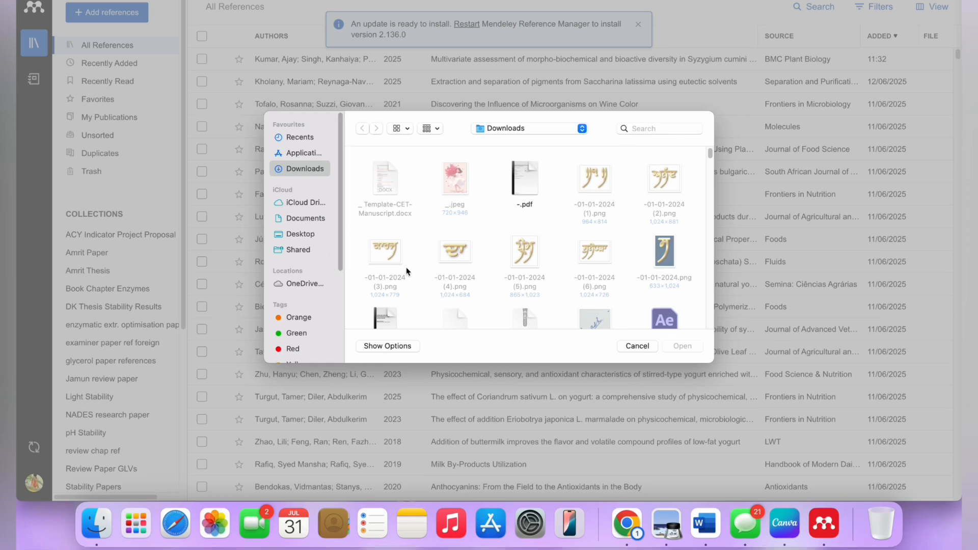
left_click(532, 182)
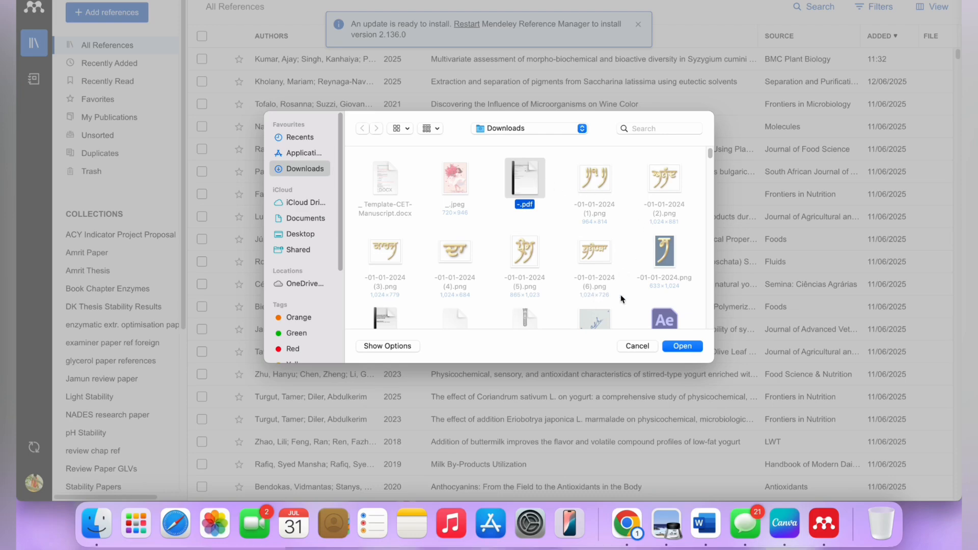
left_click(634, 346)
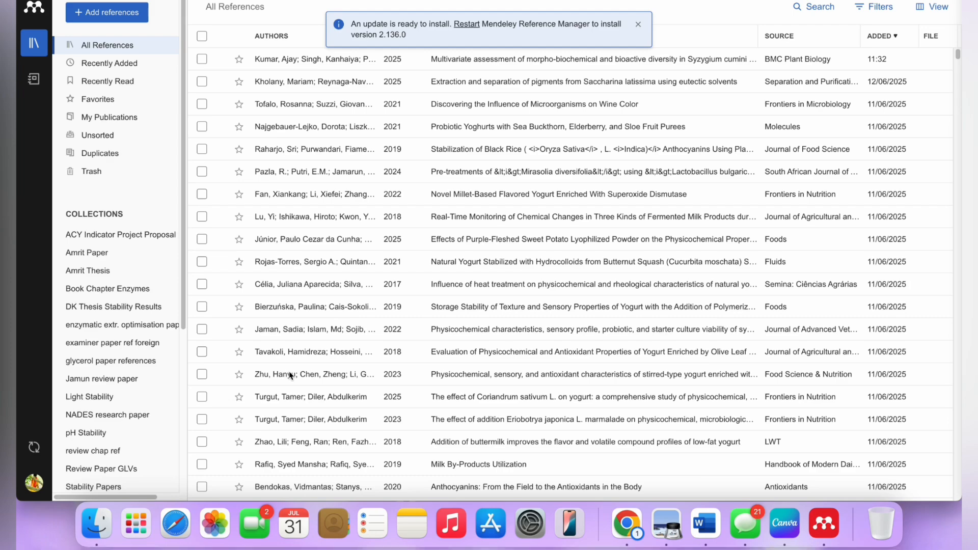
key("ctrl+Right")
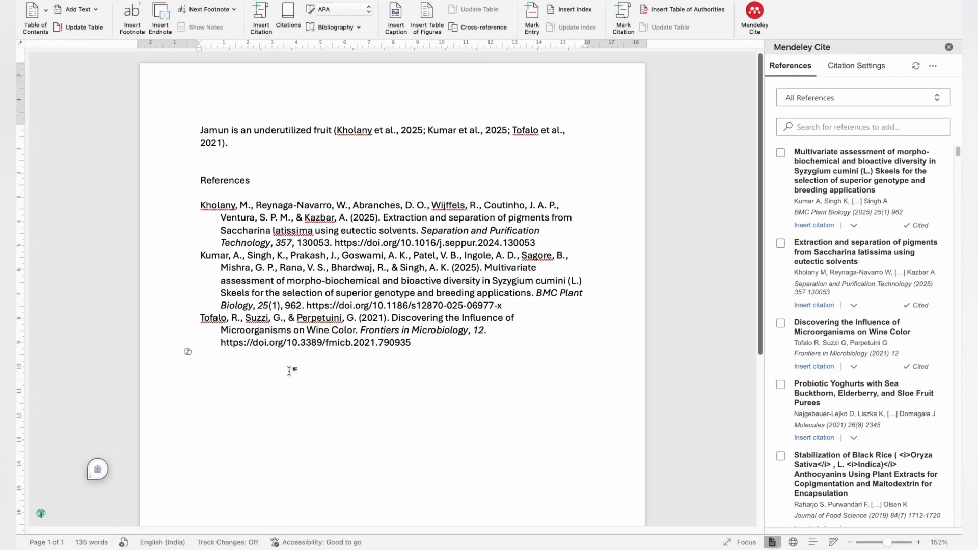